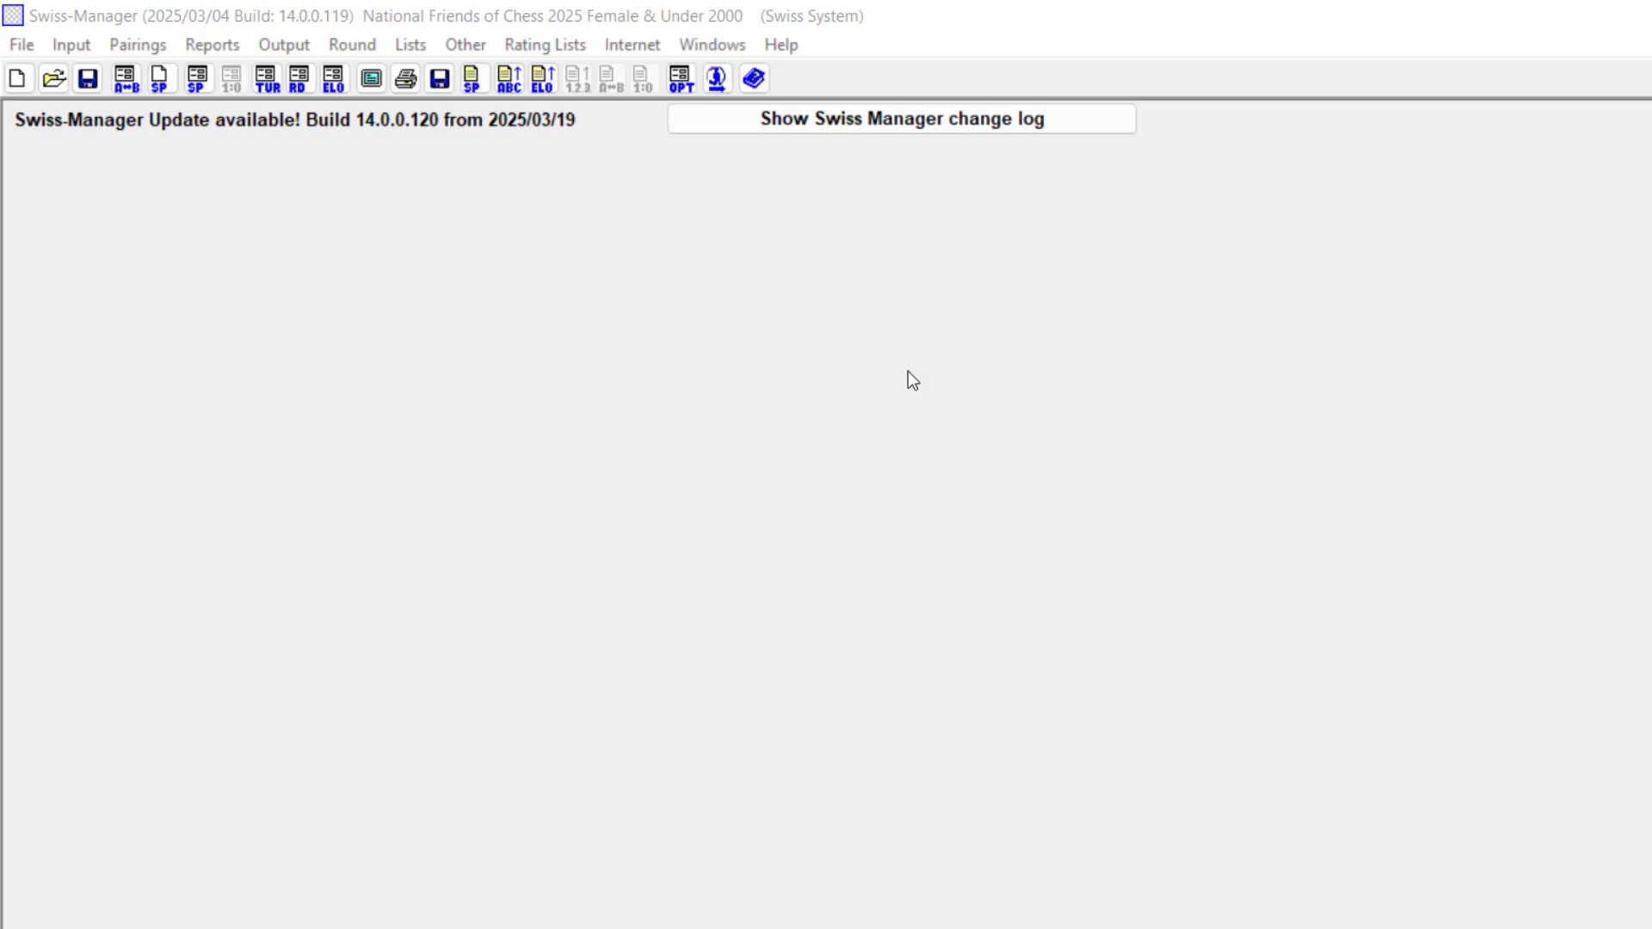
# Step: Confirm the April 2025 FIDE standard list is installed in the FIDE rating list update settings
pyautogui.click(642, 53)
pyautogui.moveTo(556, 29)
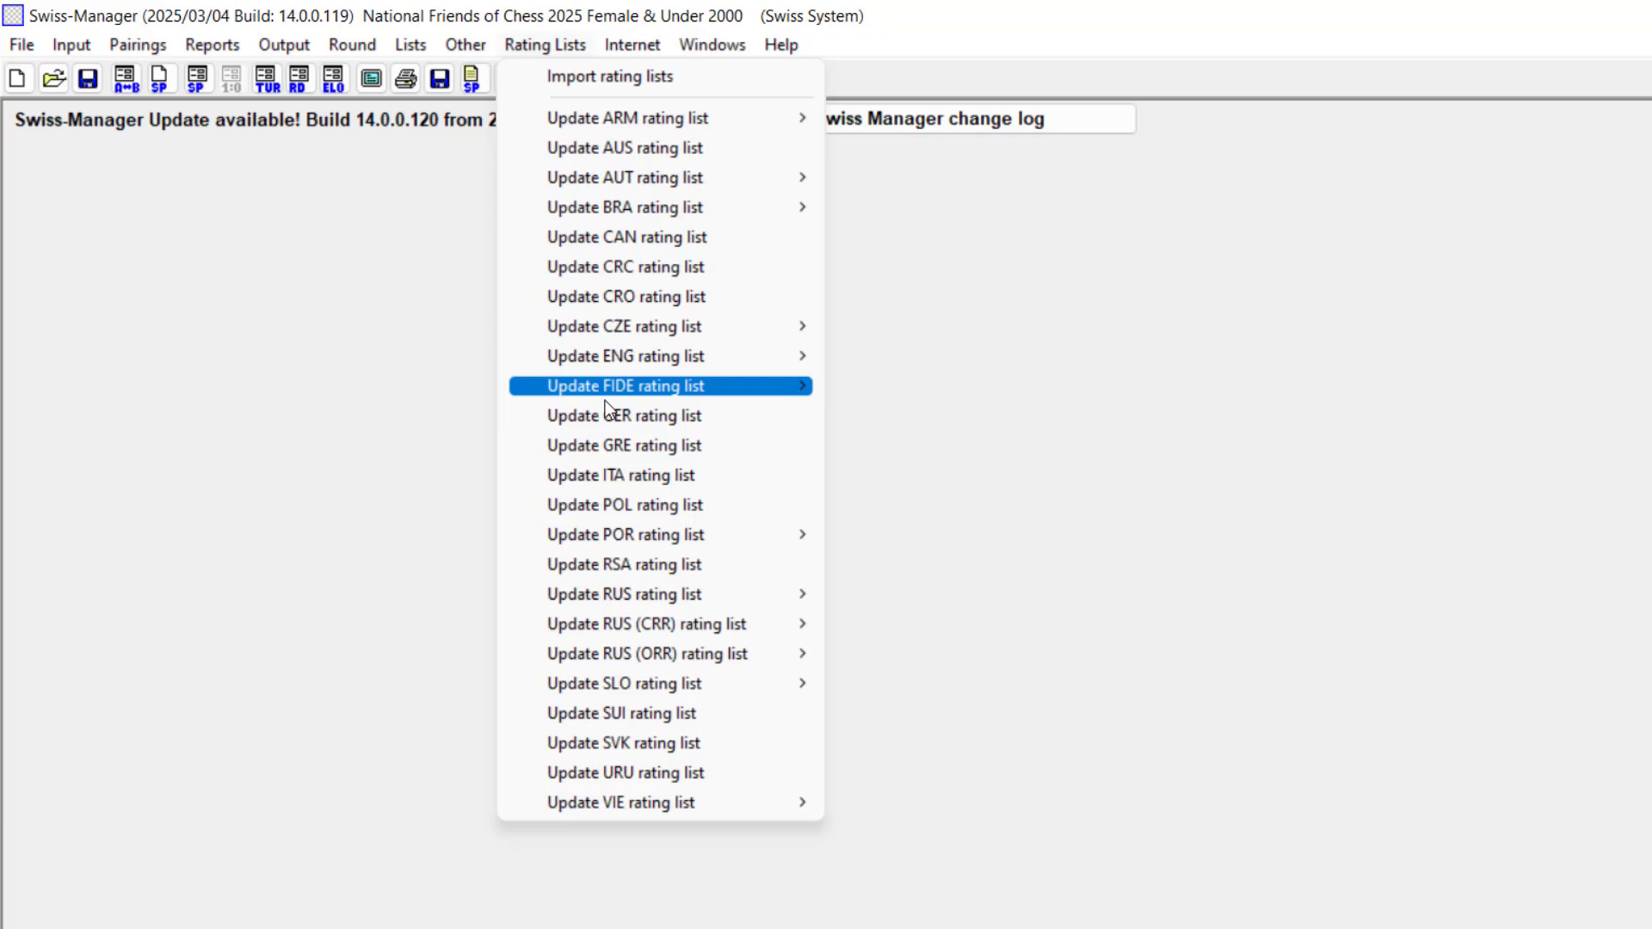
pyautogui.moveTo(631, 385)
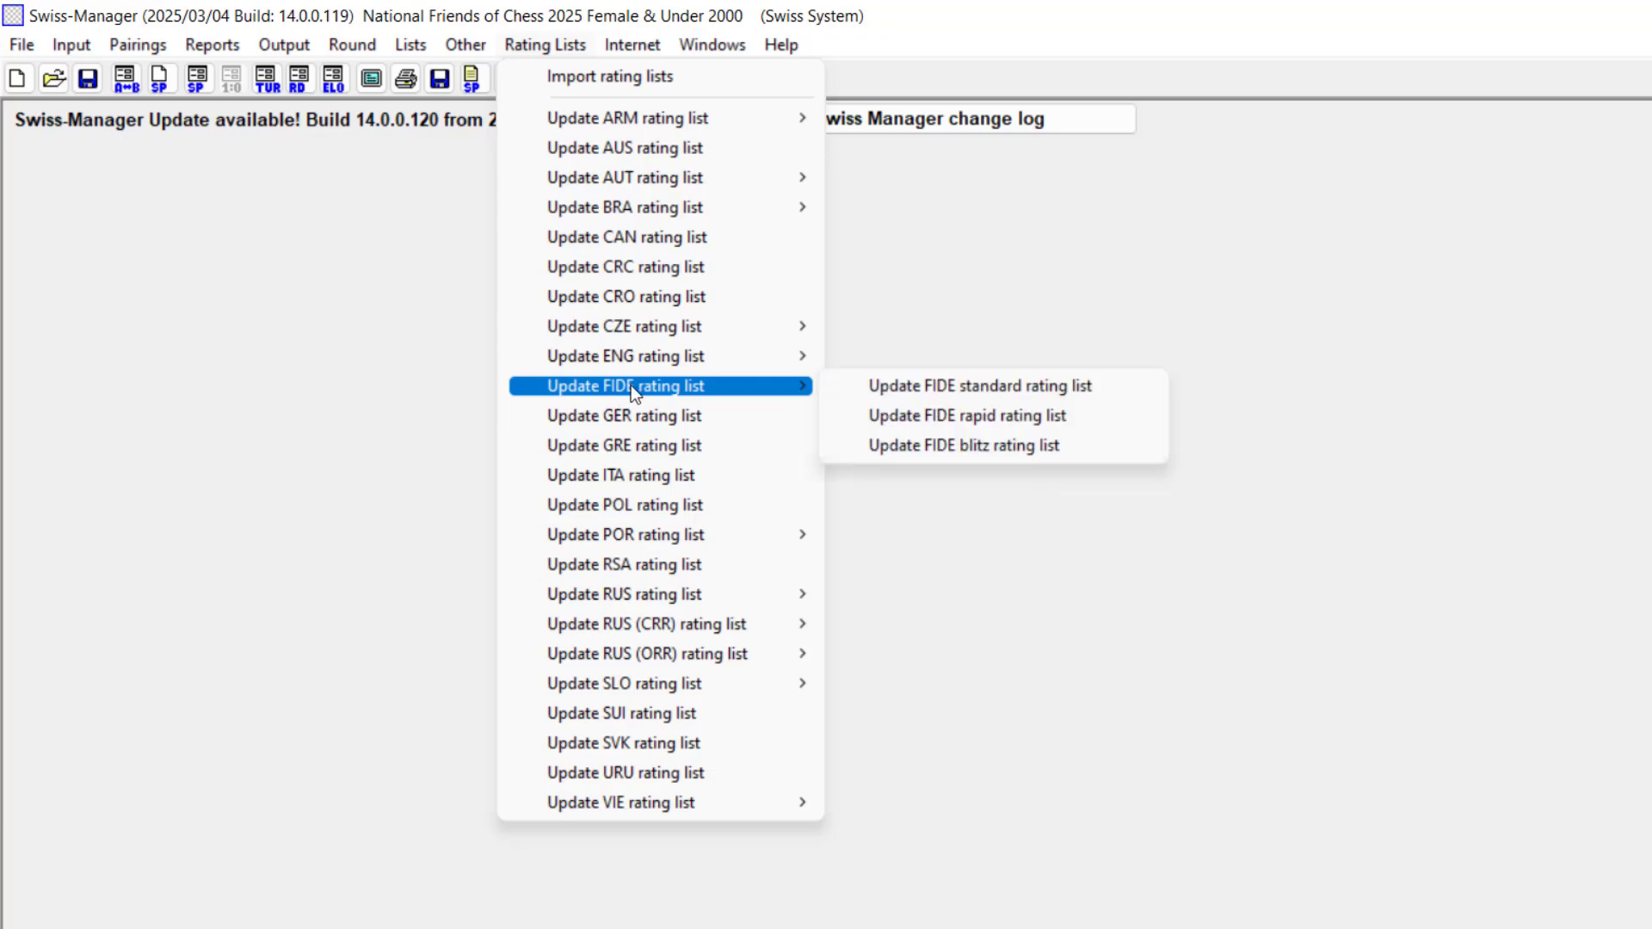
pyautogui.click(888, 388)
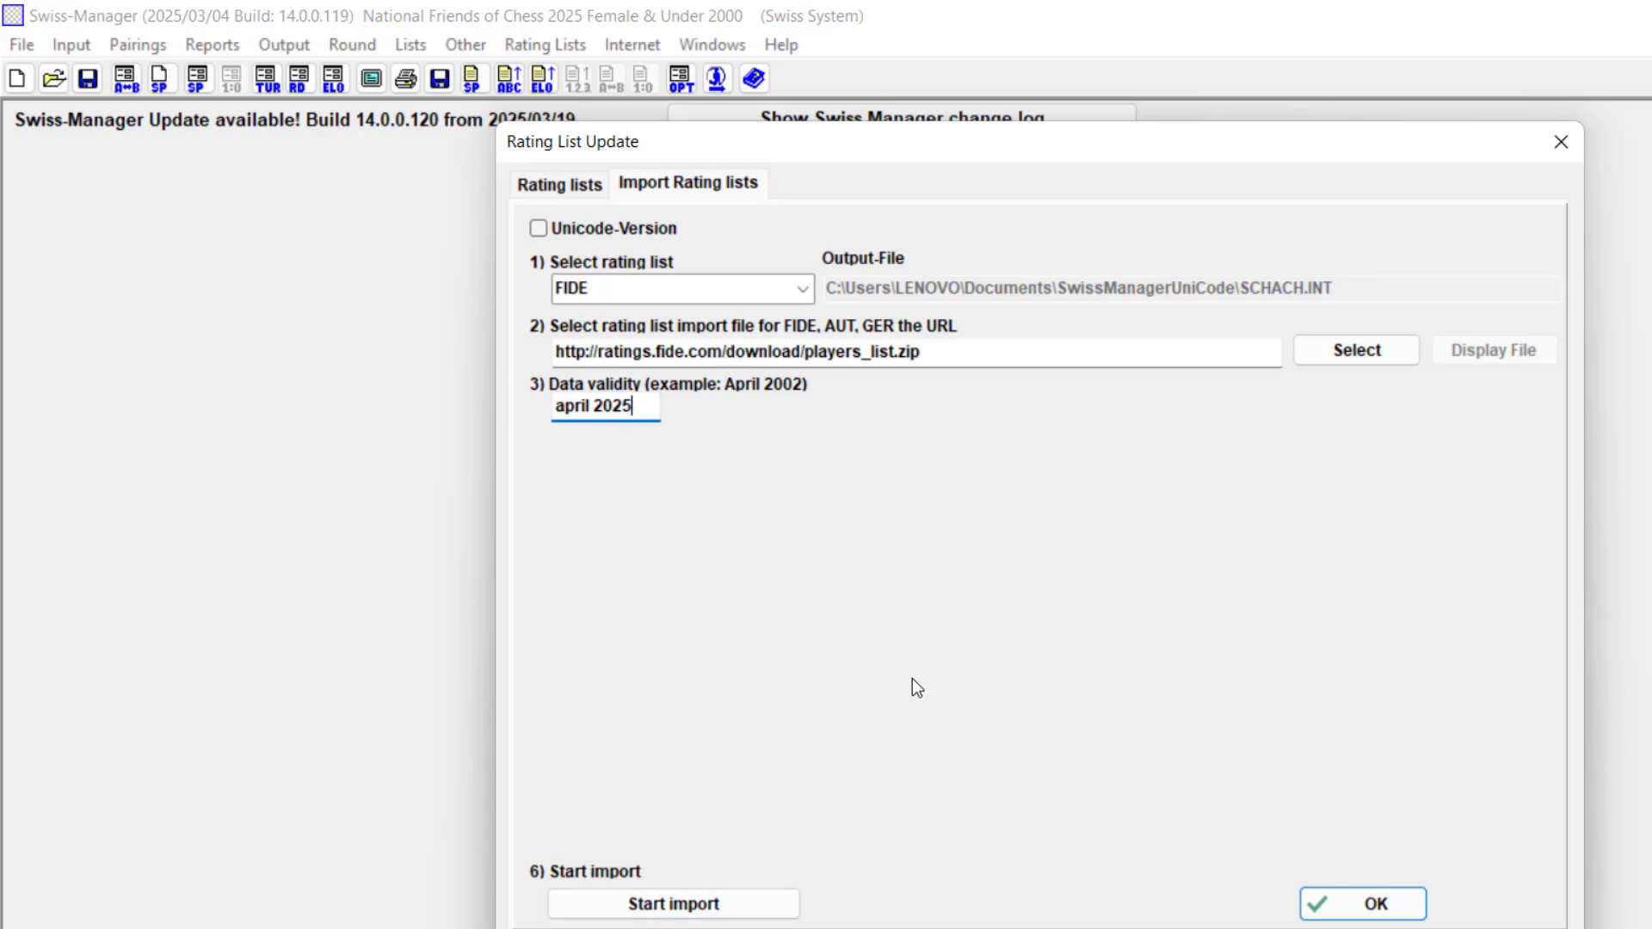
pyautogui.click(572, 182)
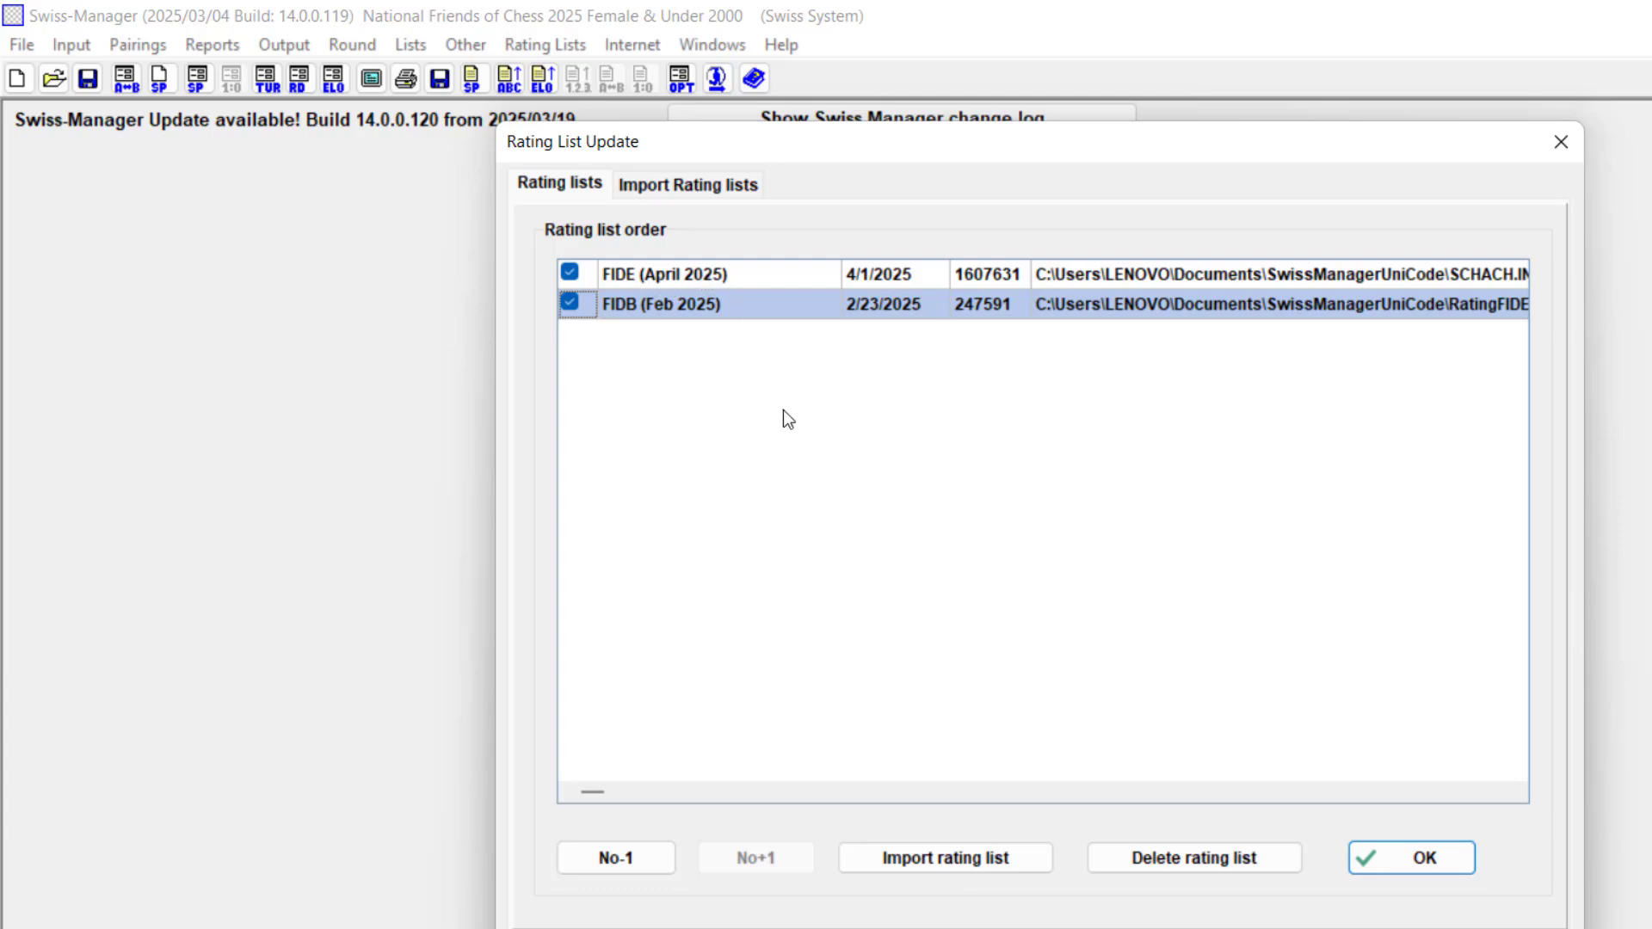
pyautogui.click(1427, 874)
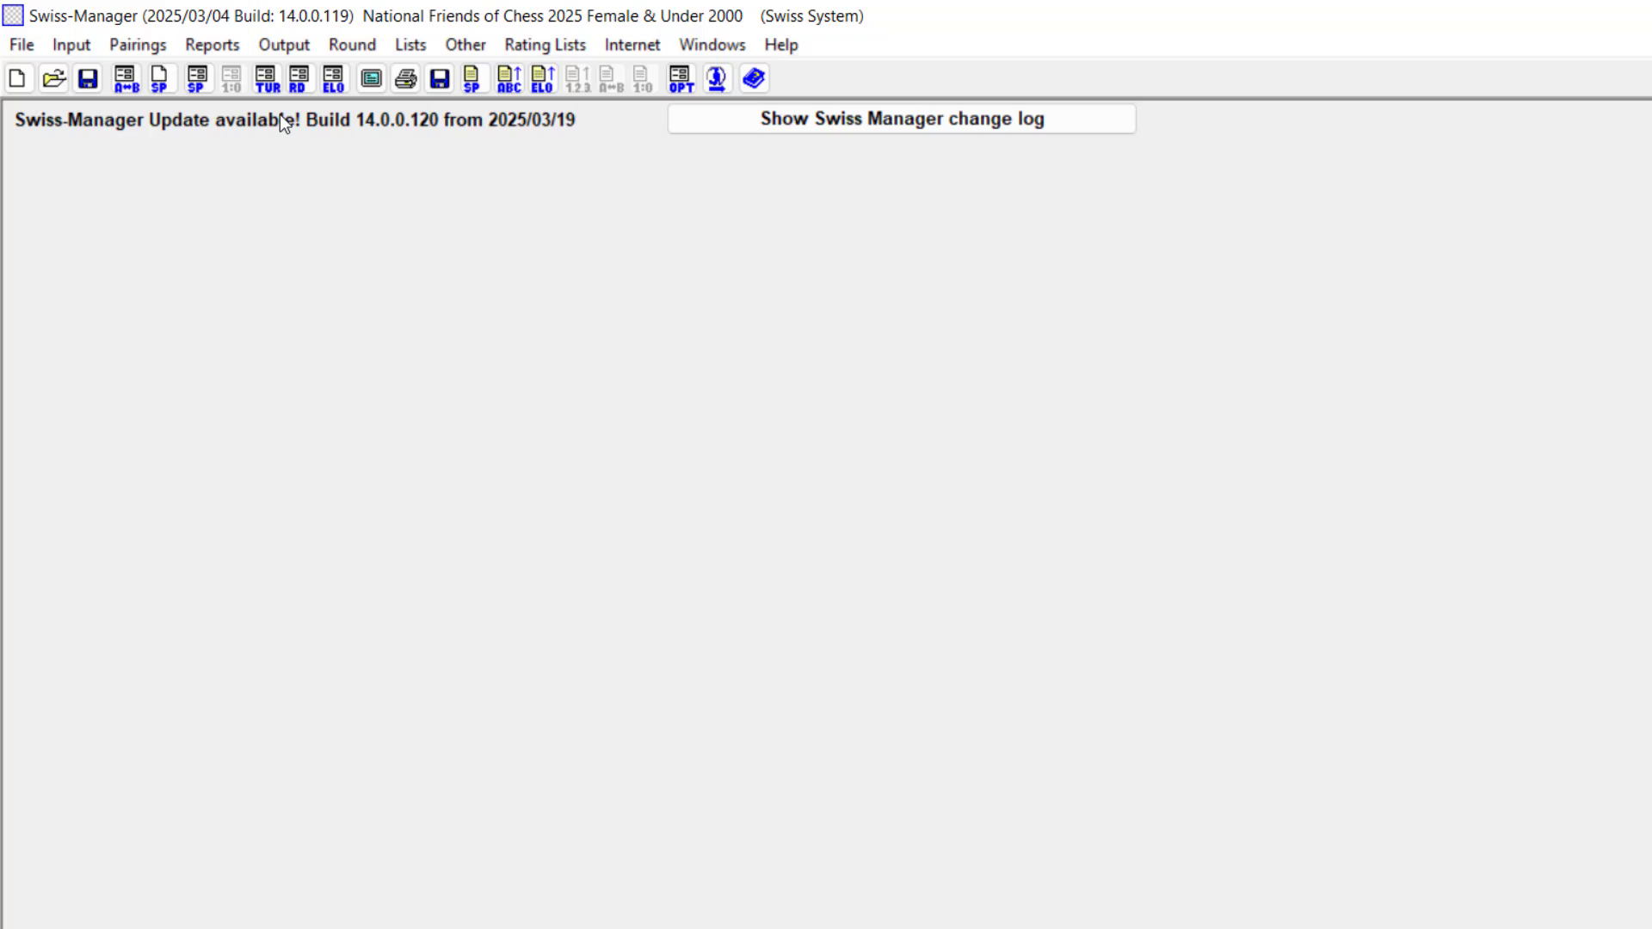
# Step: Import the FIDE blitz rating list as April 2025, loading 252543 records
pyautogui.click(25, 47)
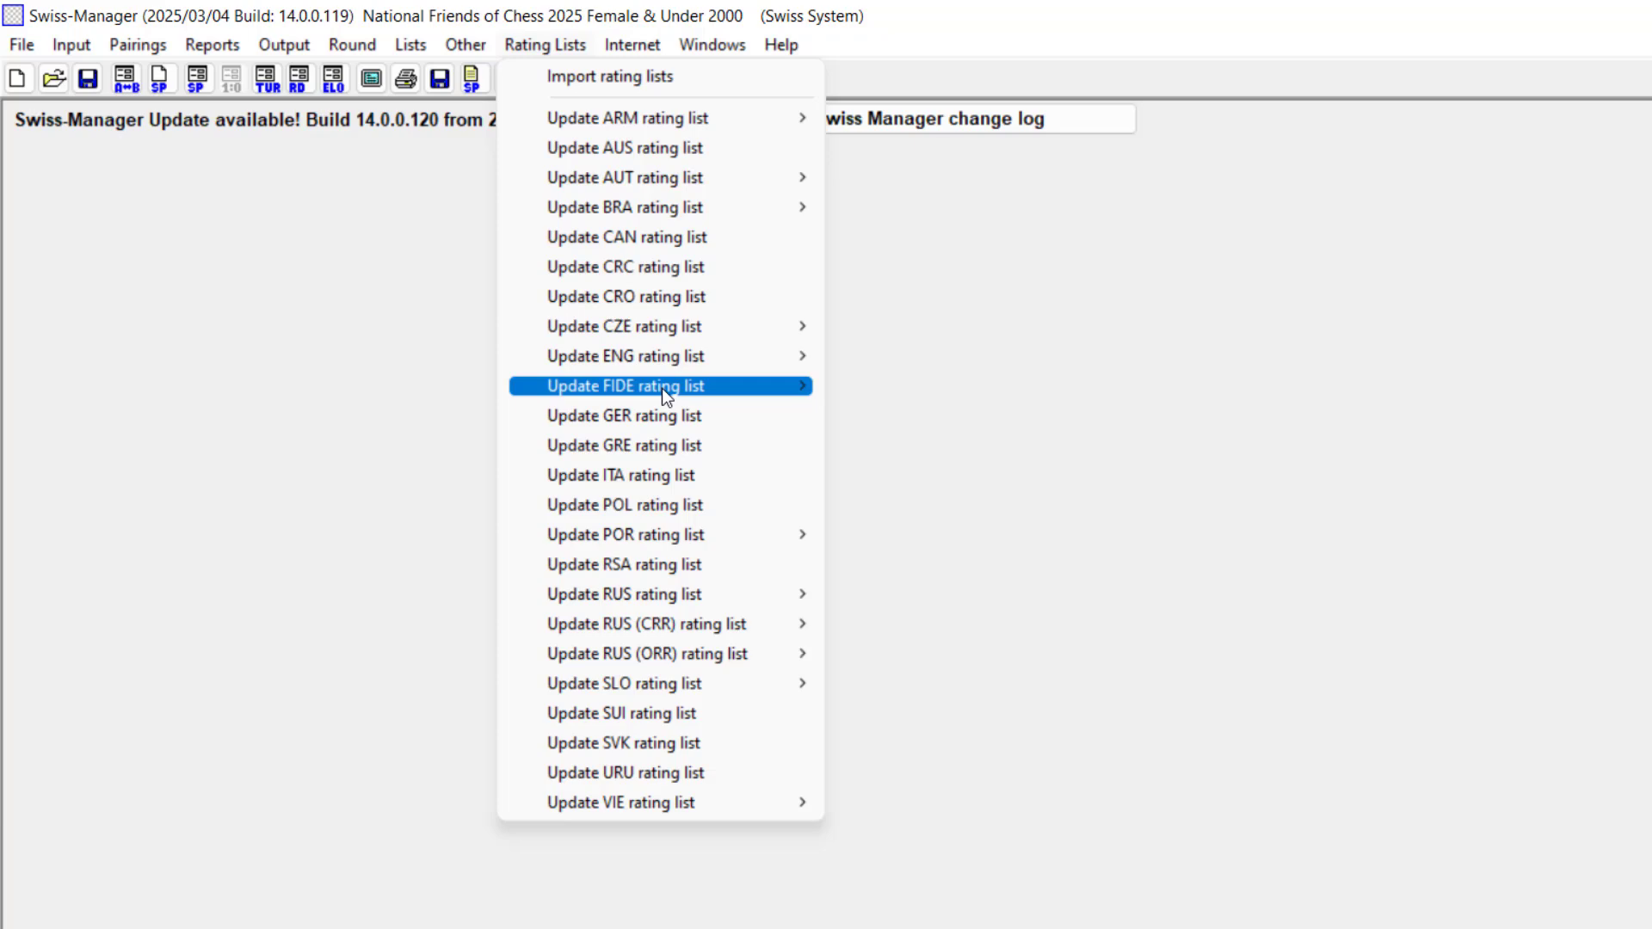
pyautogui.click(931, 448)
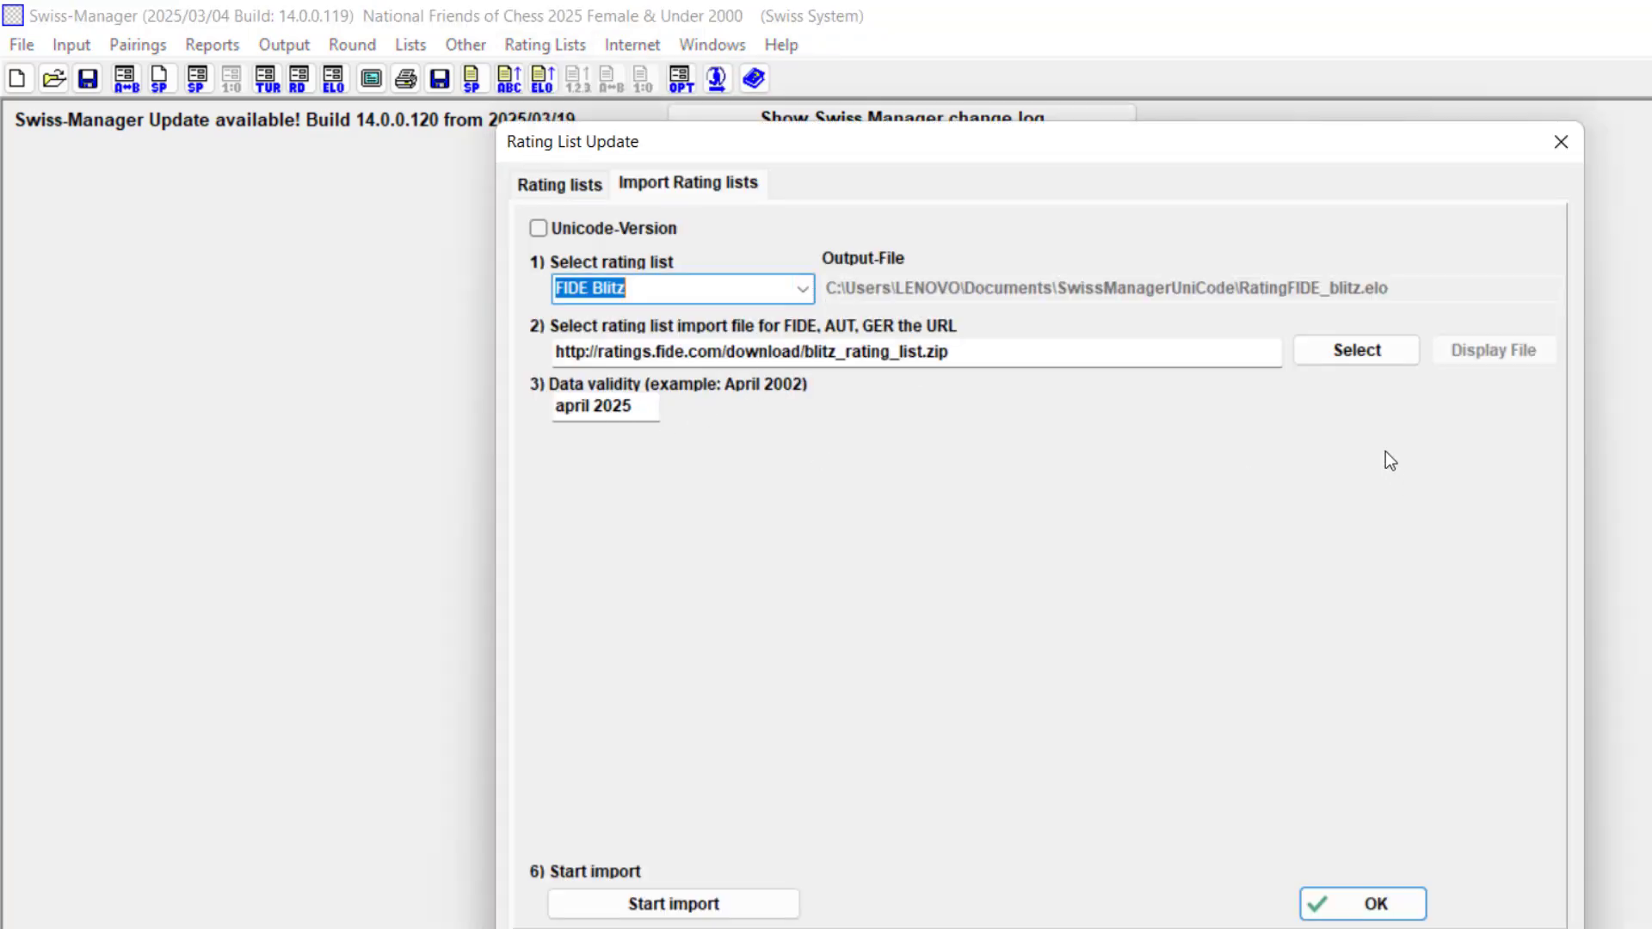
pyautogui.click(699, 905)
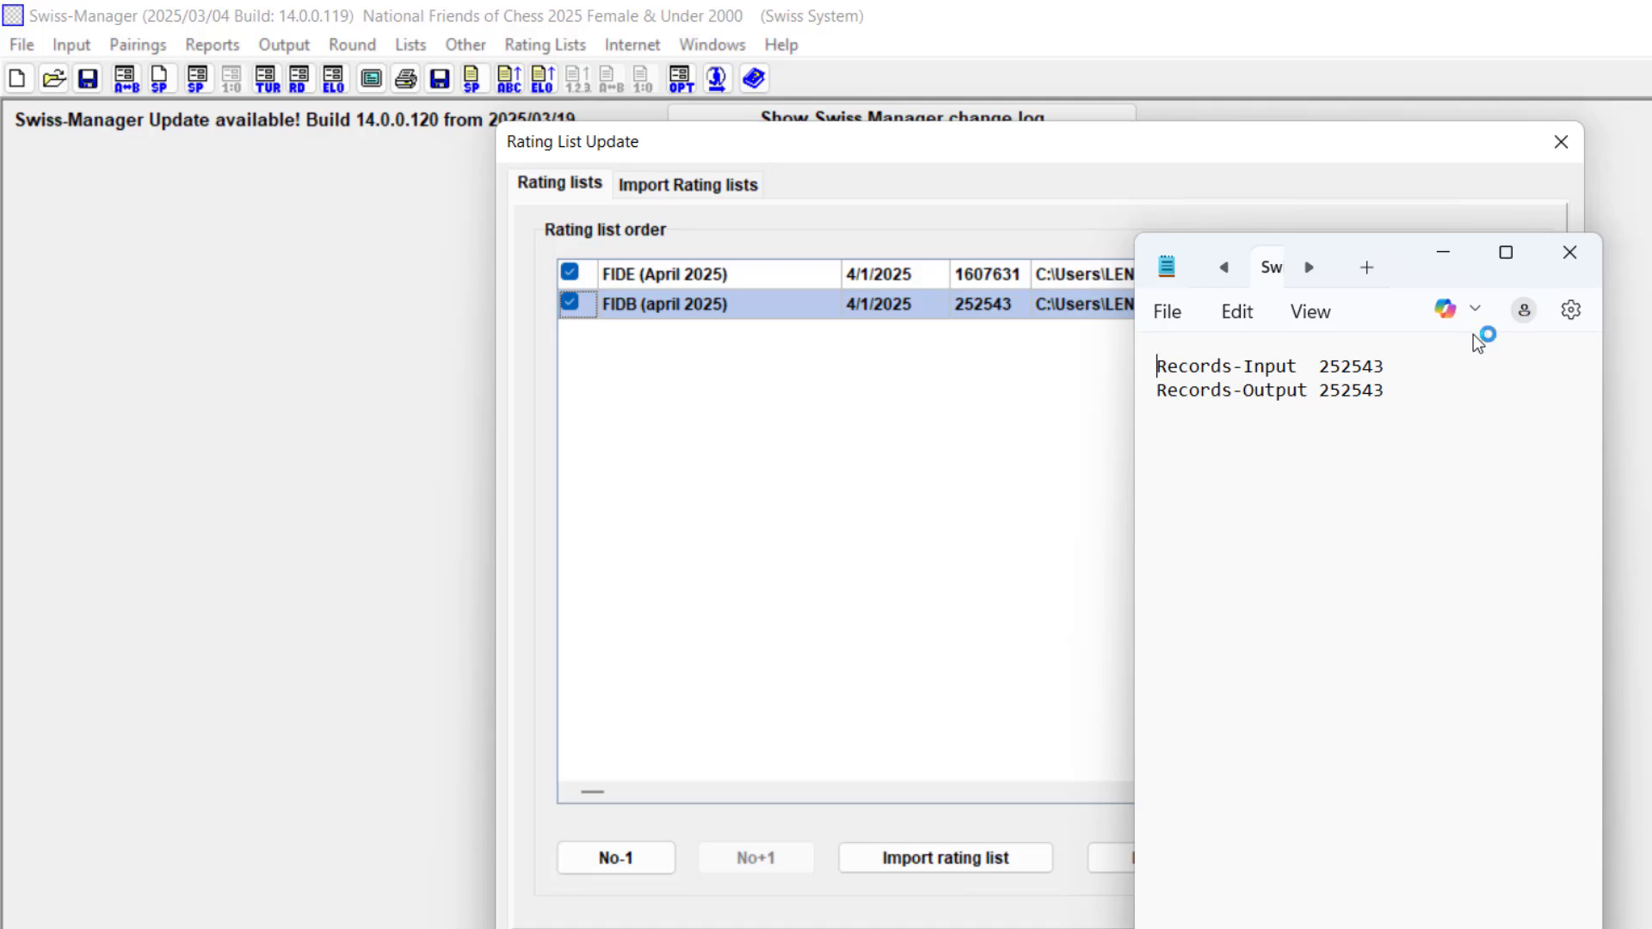
# Step: Dismiss the import log and load 'National Friends of Chess Blitz 2025.TUNx' from recent tournaments
pyautogui.click(1570, 254)
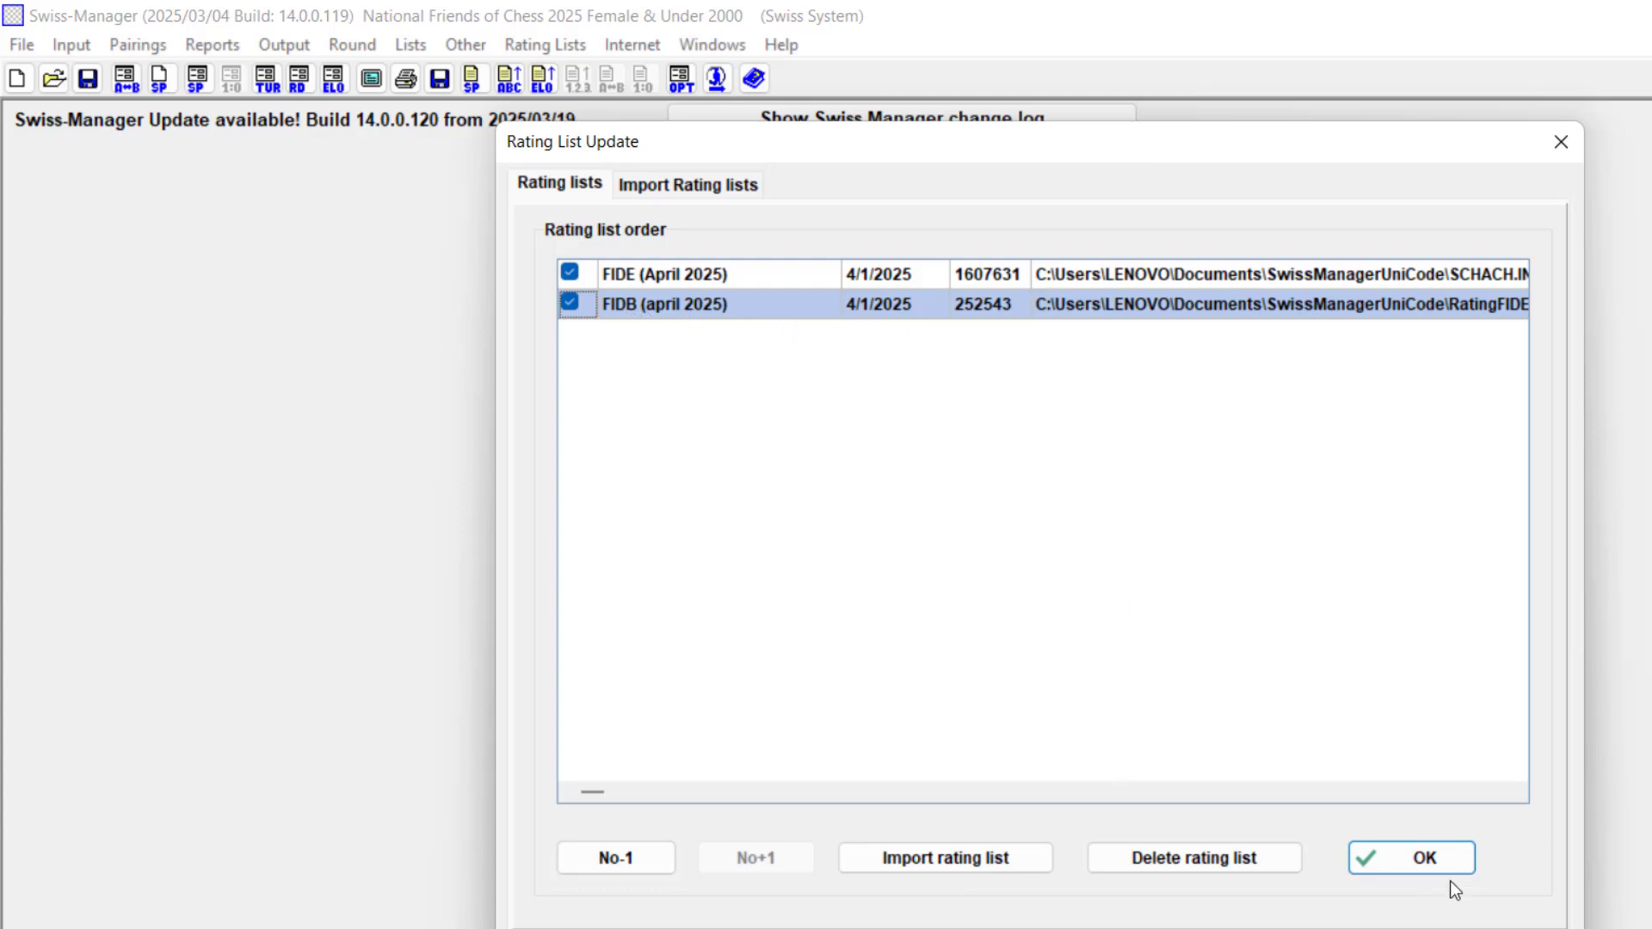
pyautogui.click(1437, 862)
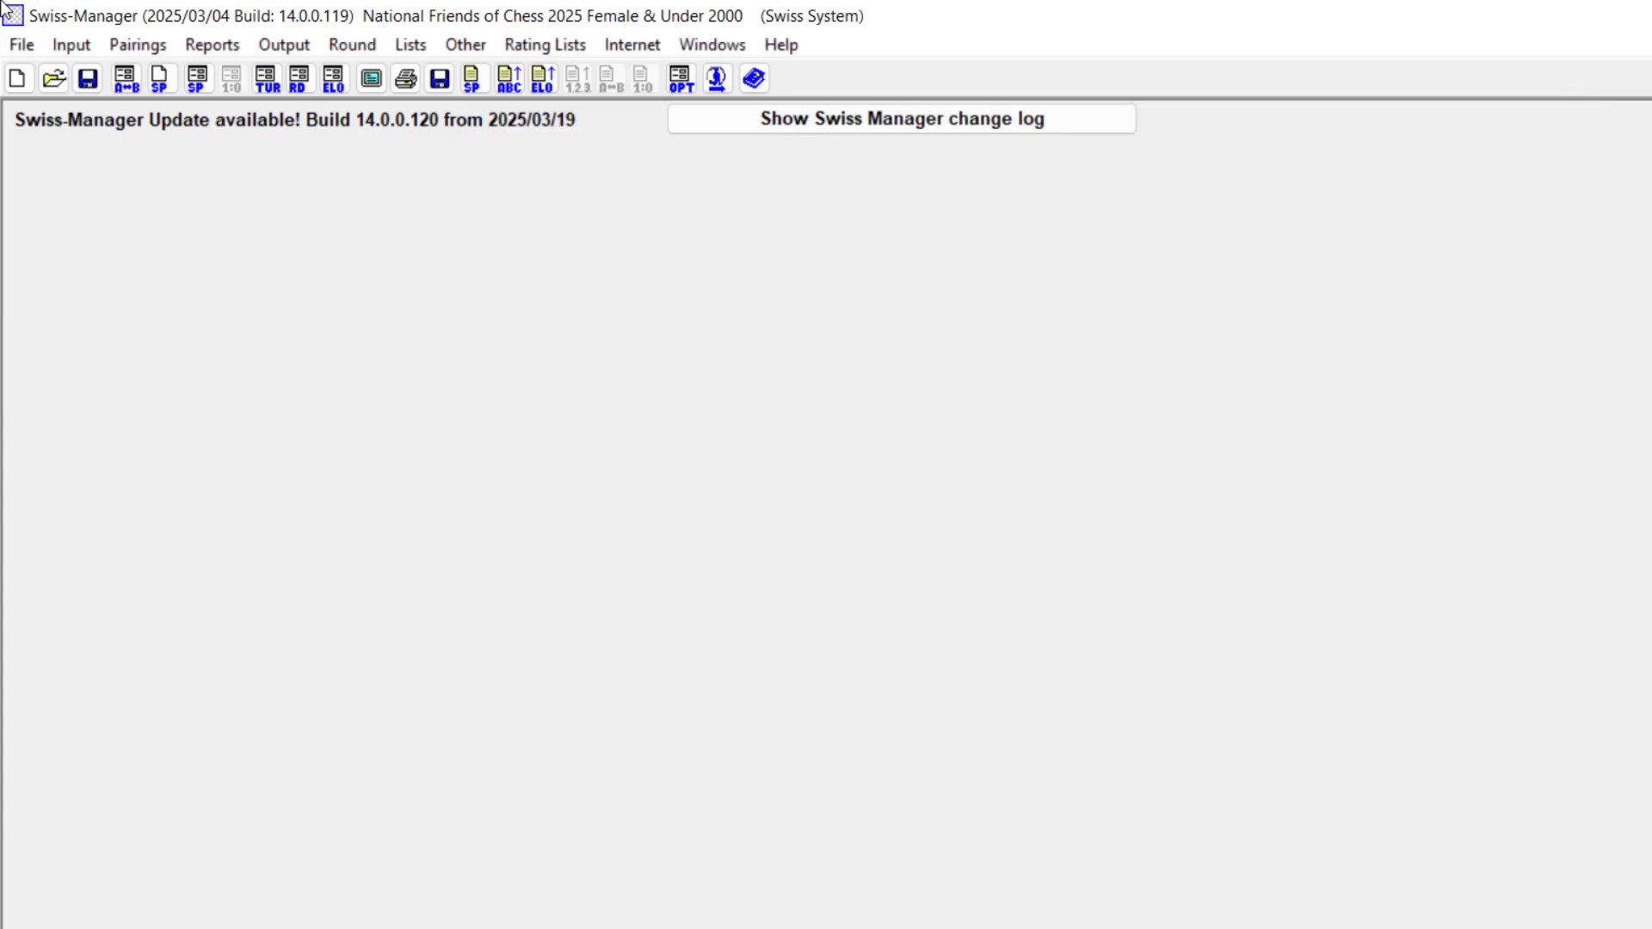
pyautogui.click(16, 53)
pyautogui.moveTo(123, 503)
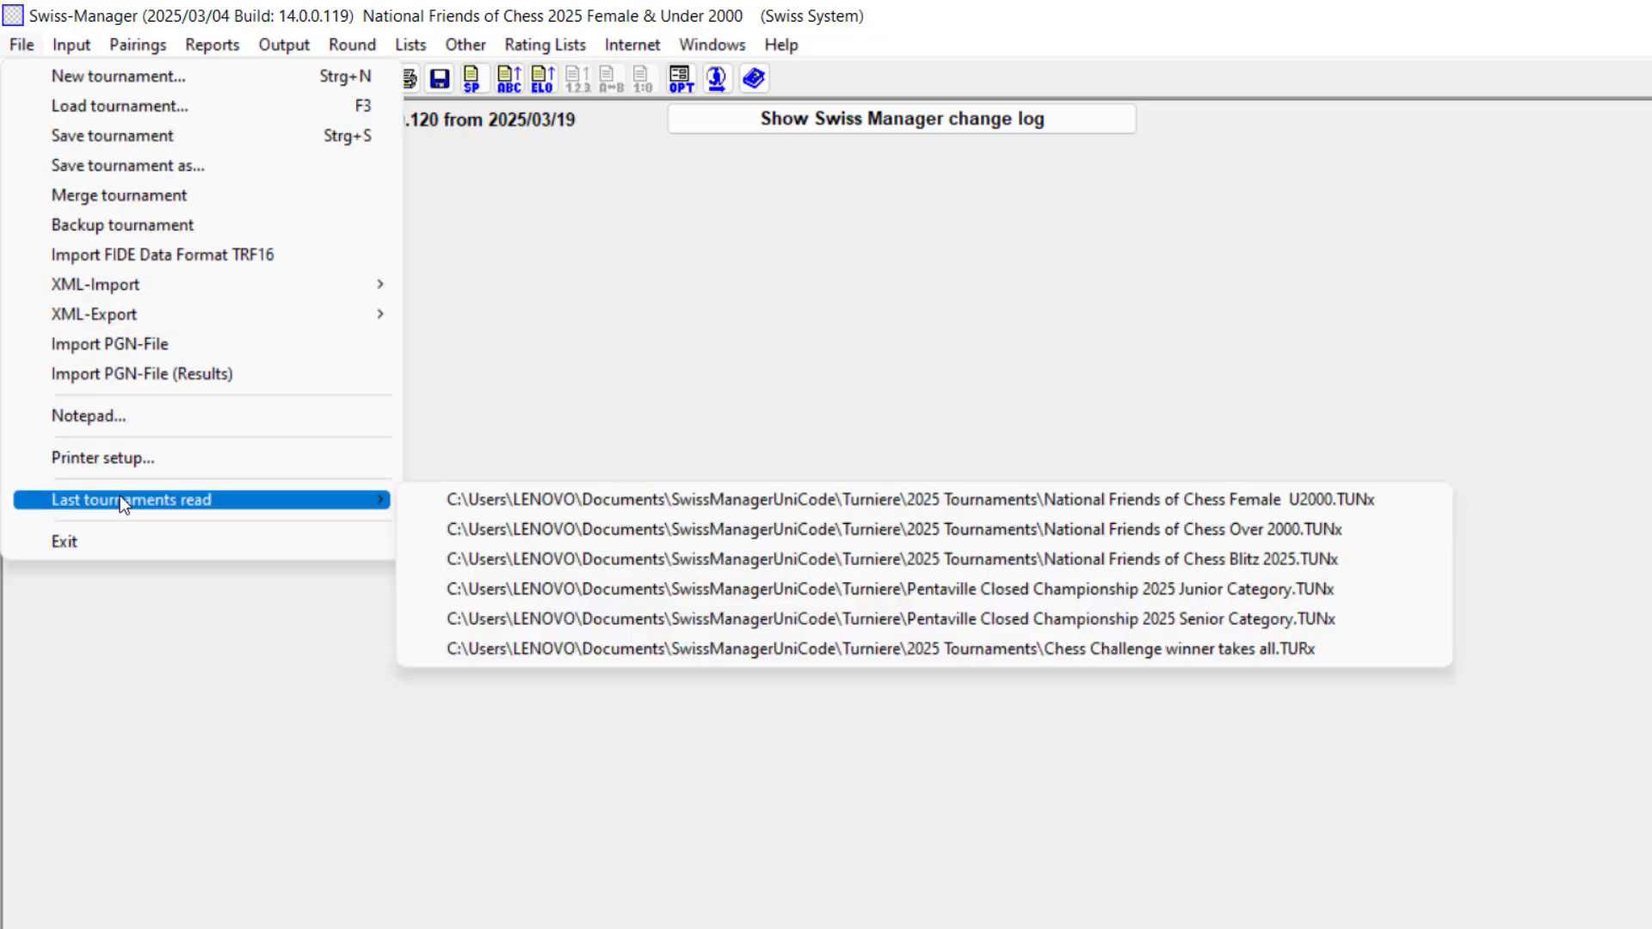
pyautogui.click(717, 558)
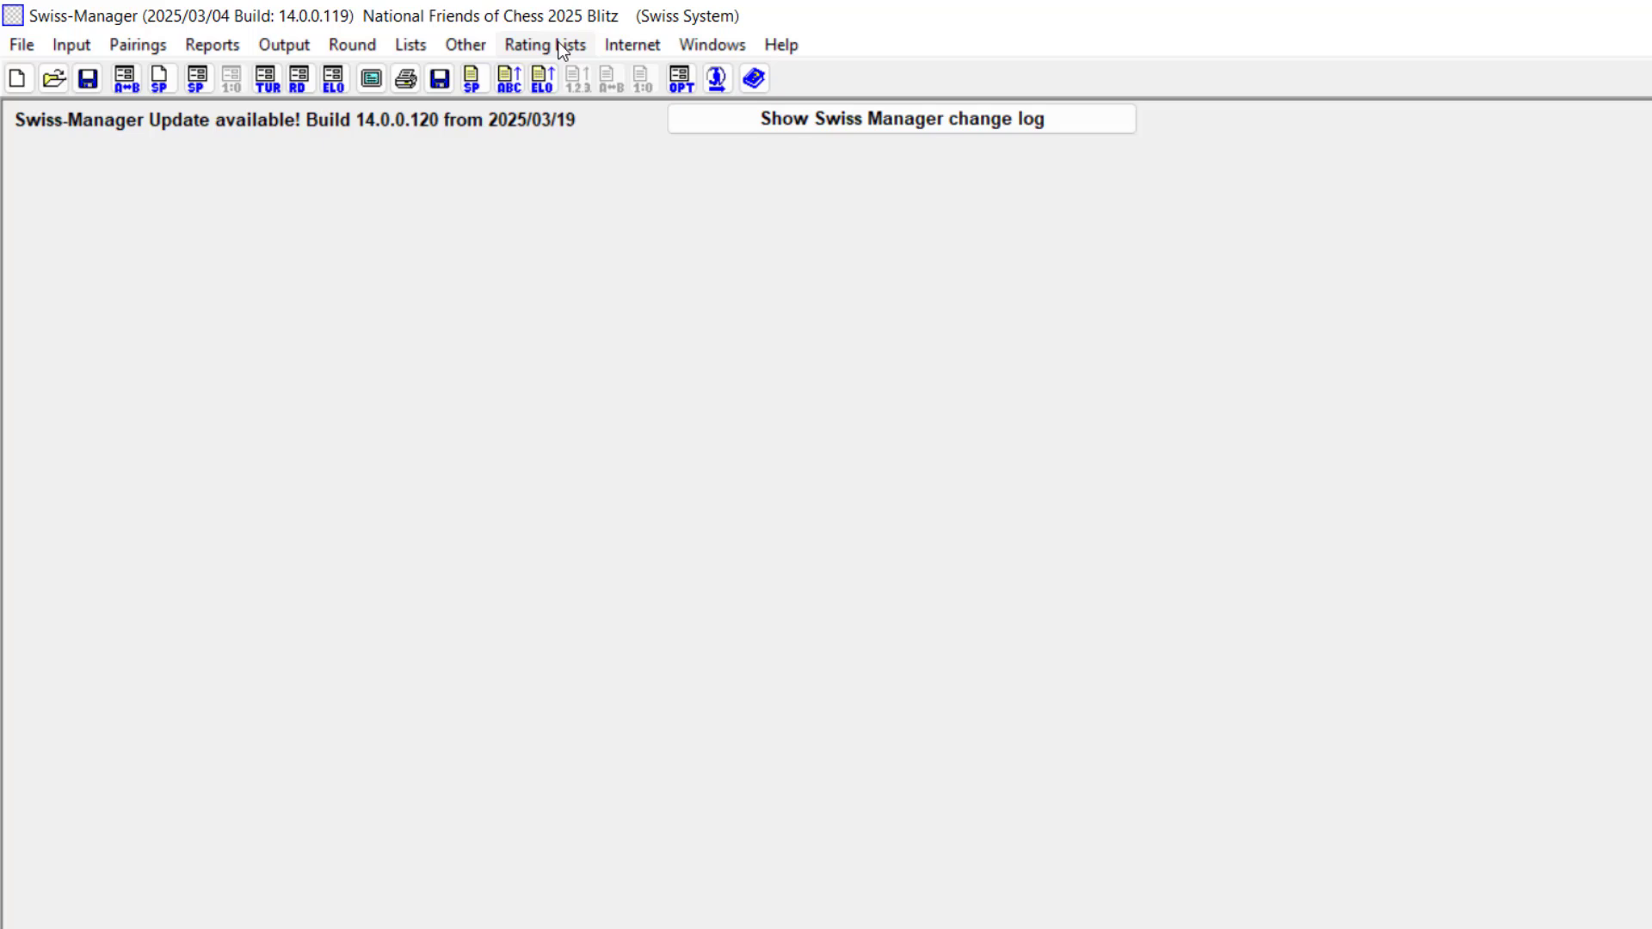
# Step: Set the ratings/data update source to FIDB (april 2025), matched by FIDE ID, including federation
pyautogui.click(473, 45)
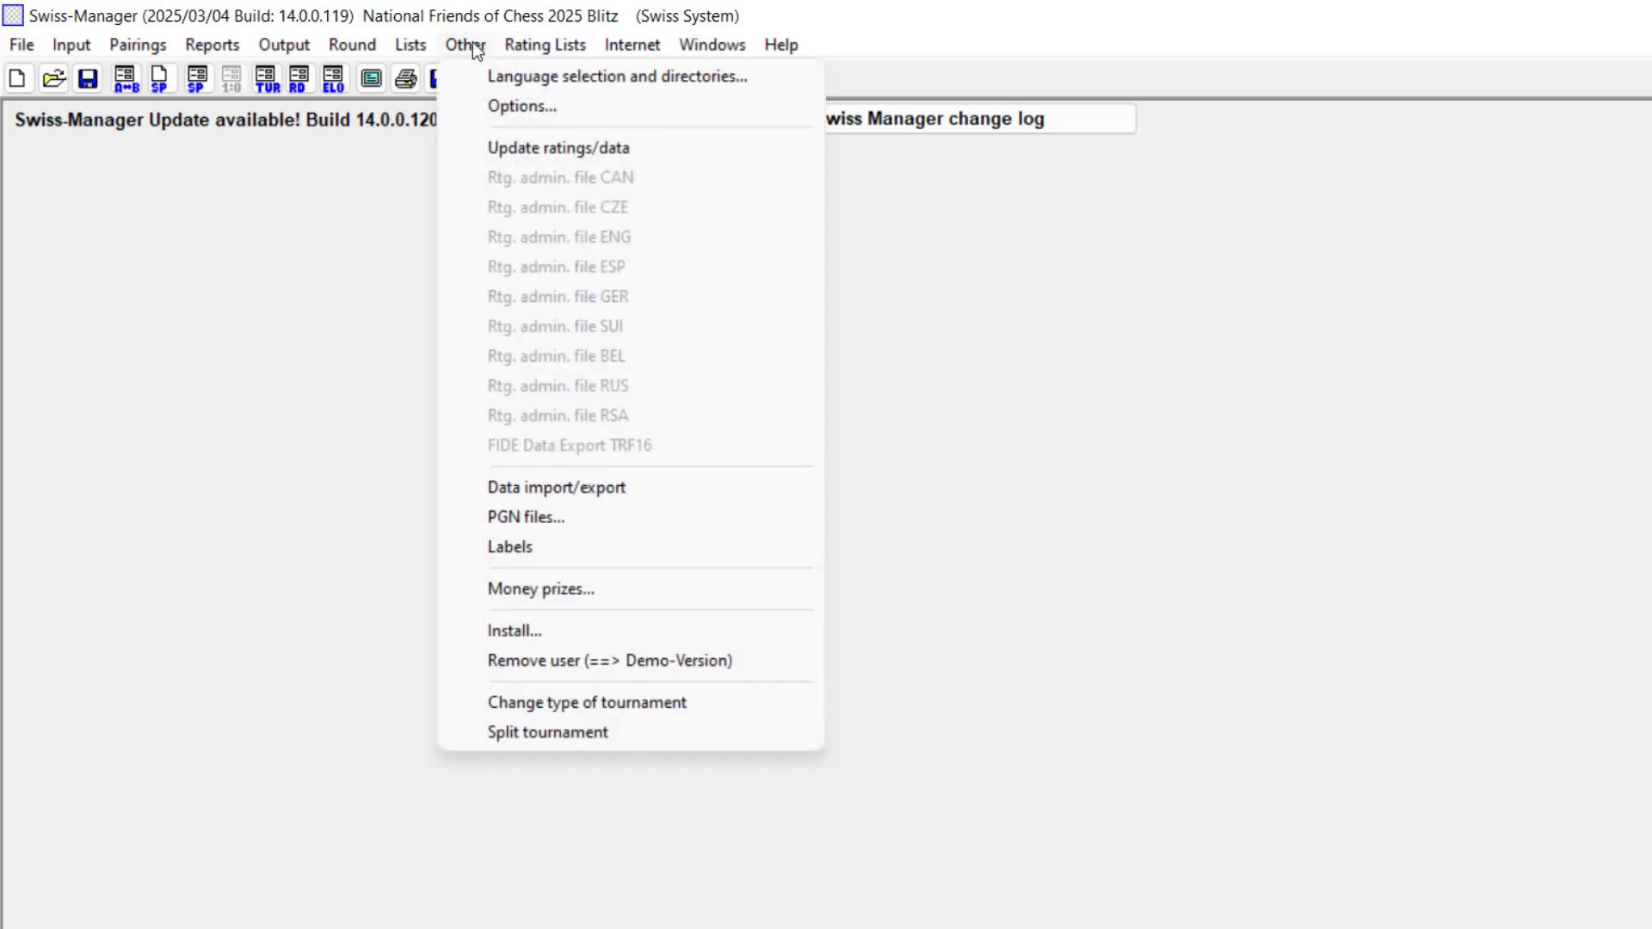
pyautogui.click(500, 150)
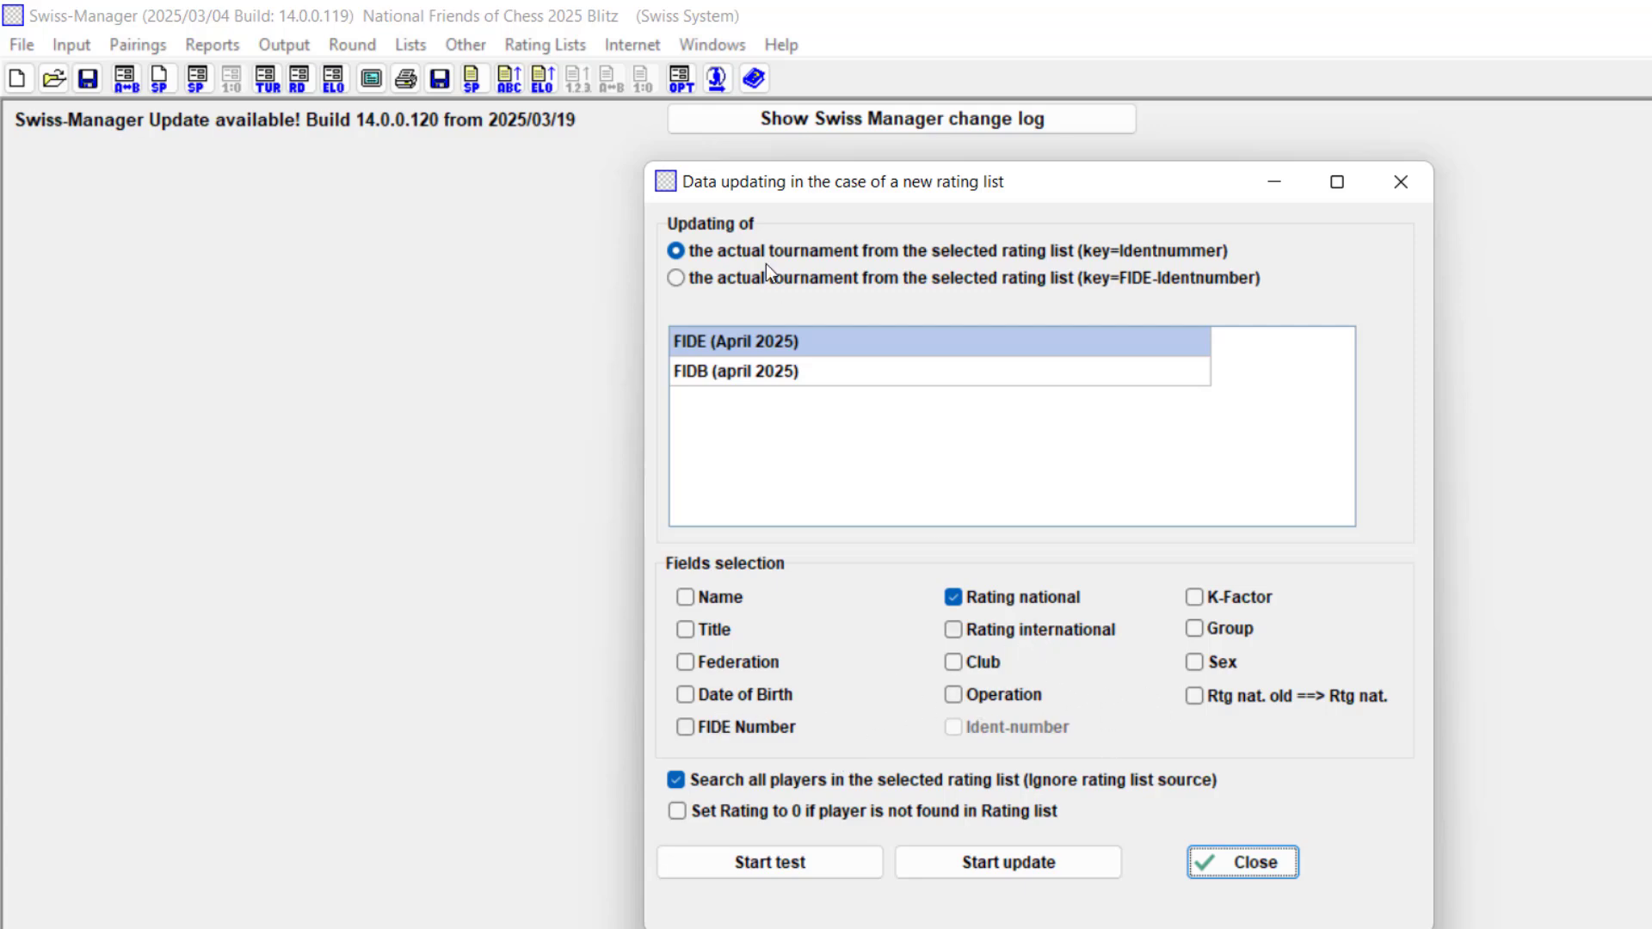
pyautogui.click(726, 372)
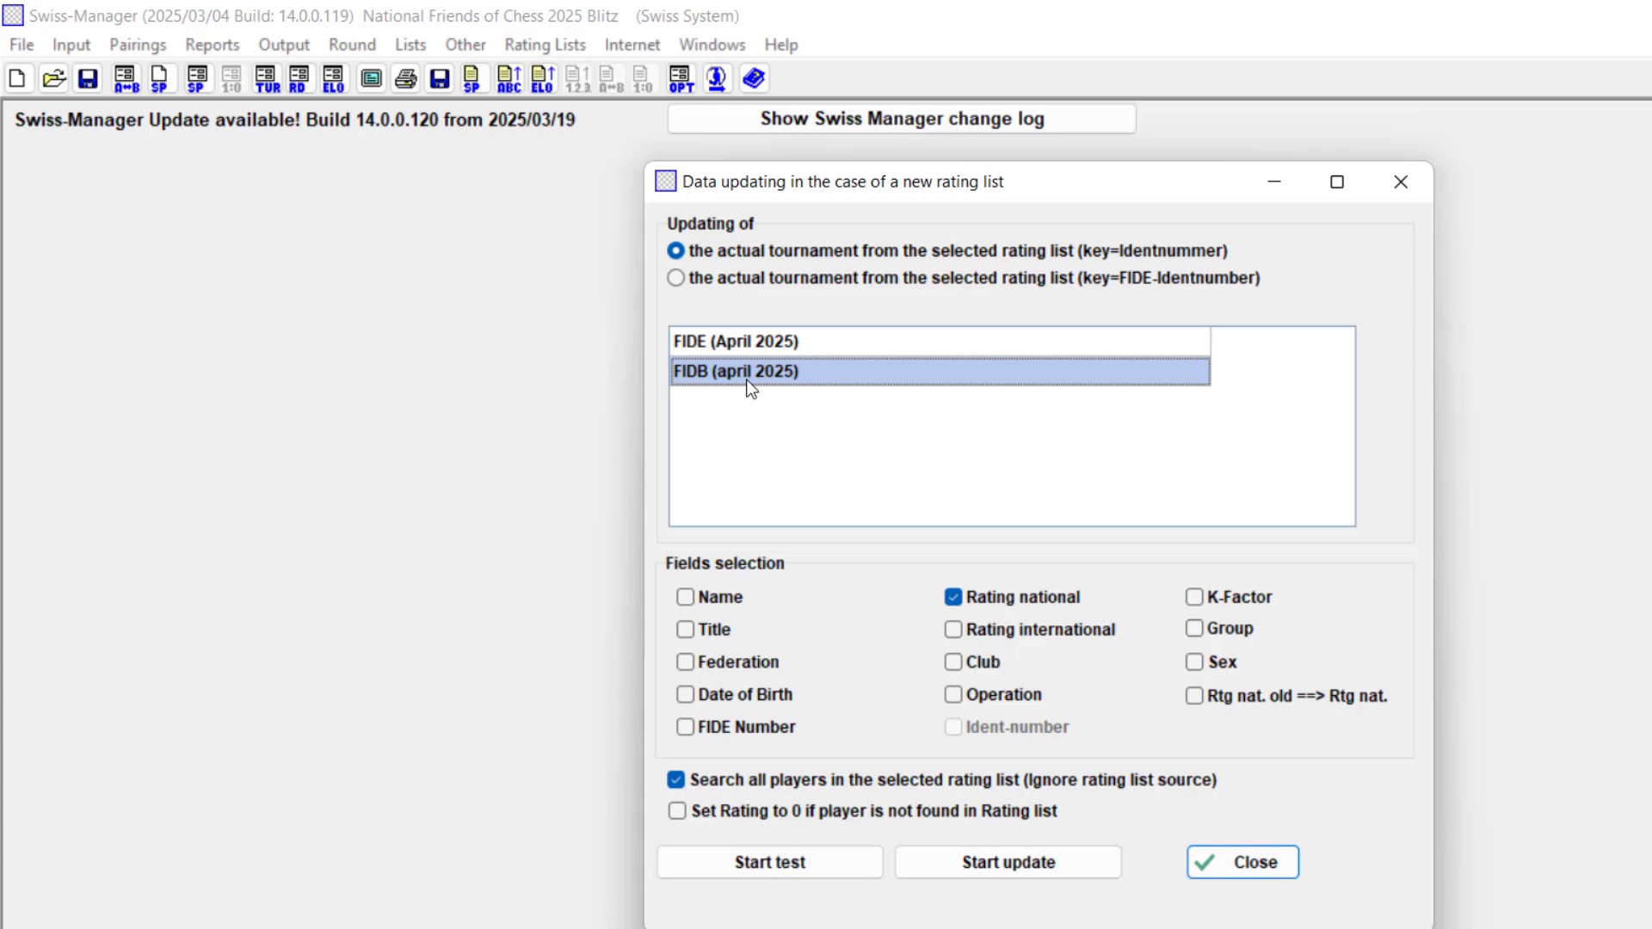
pyautogui.click(731, 278)
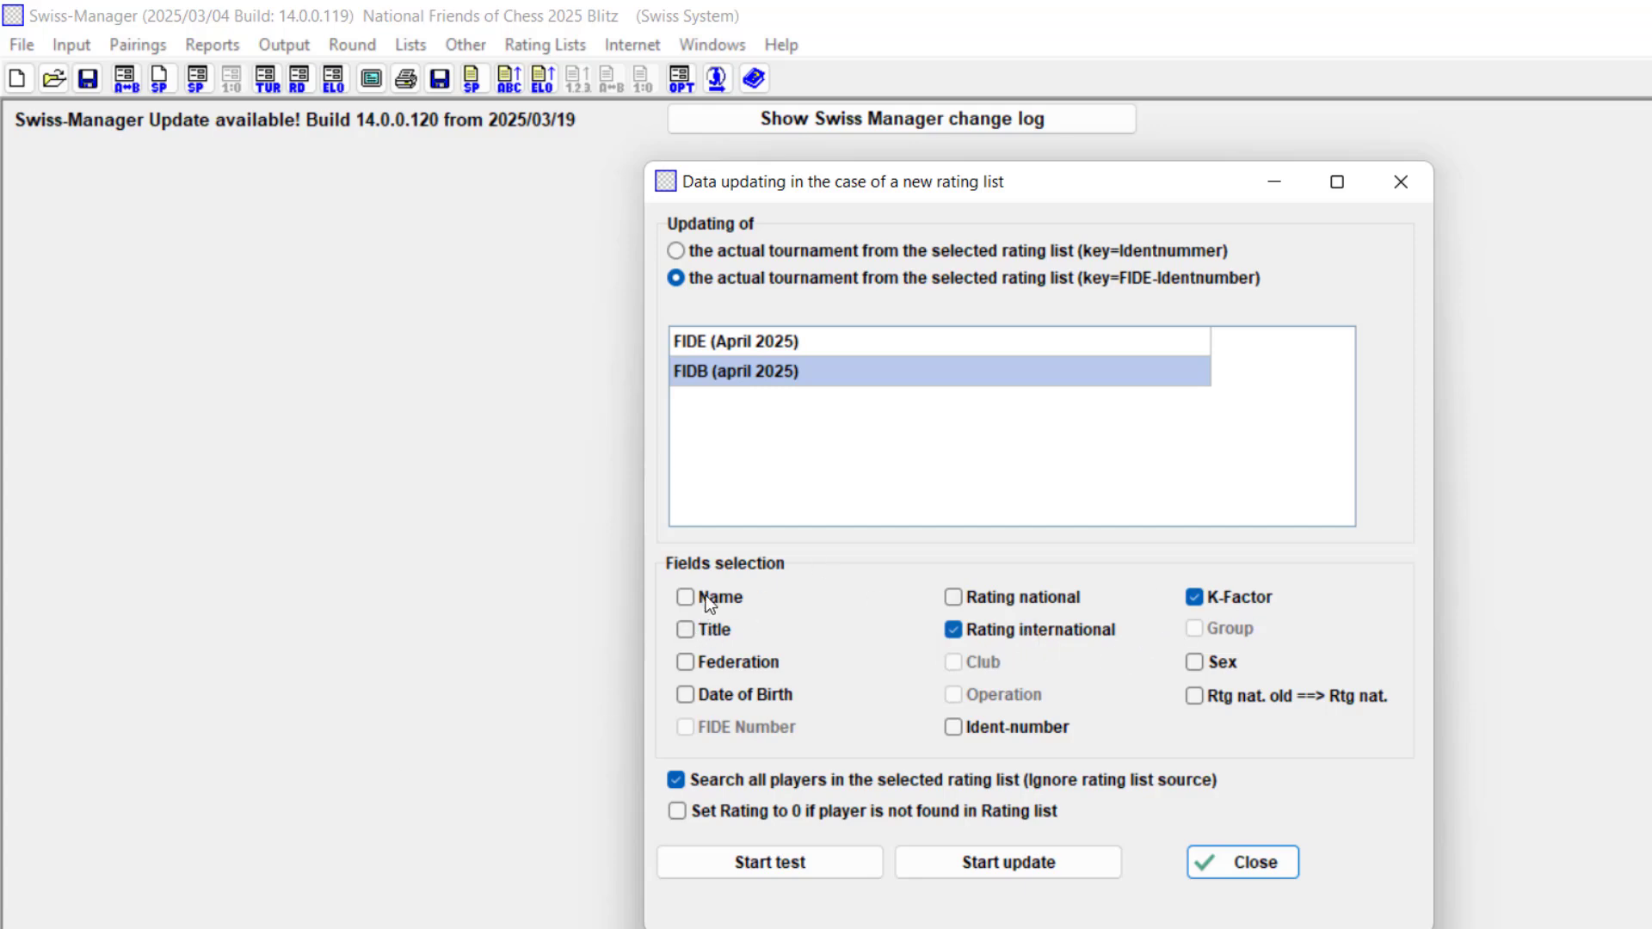
pyautogui.click(701, 671)
pyautogui.click(825, 856)
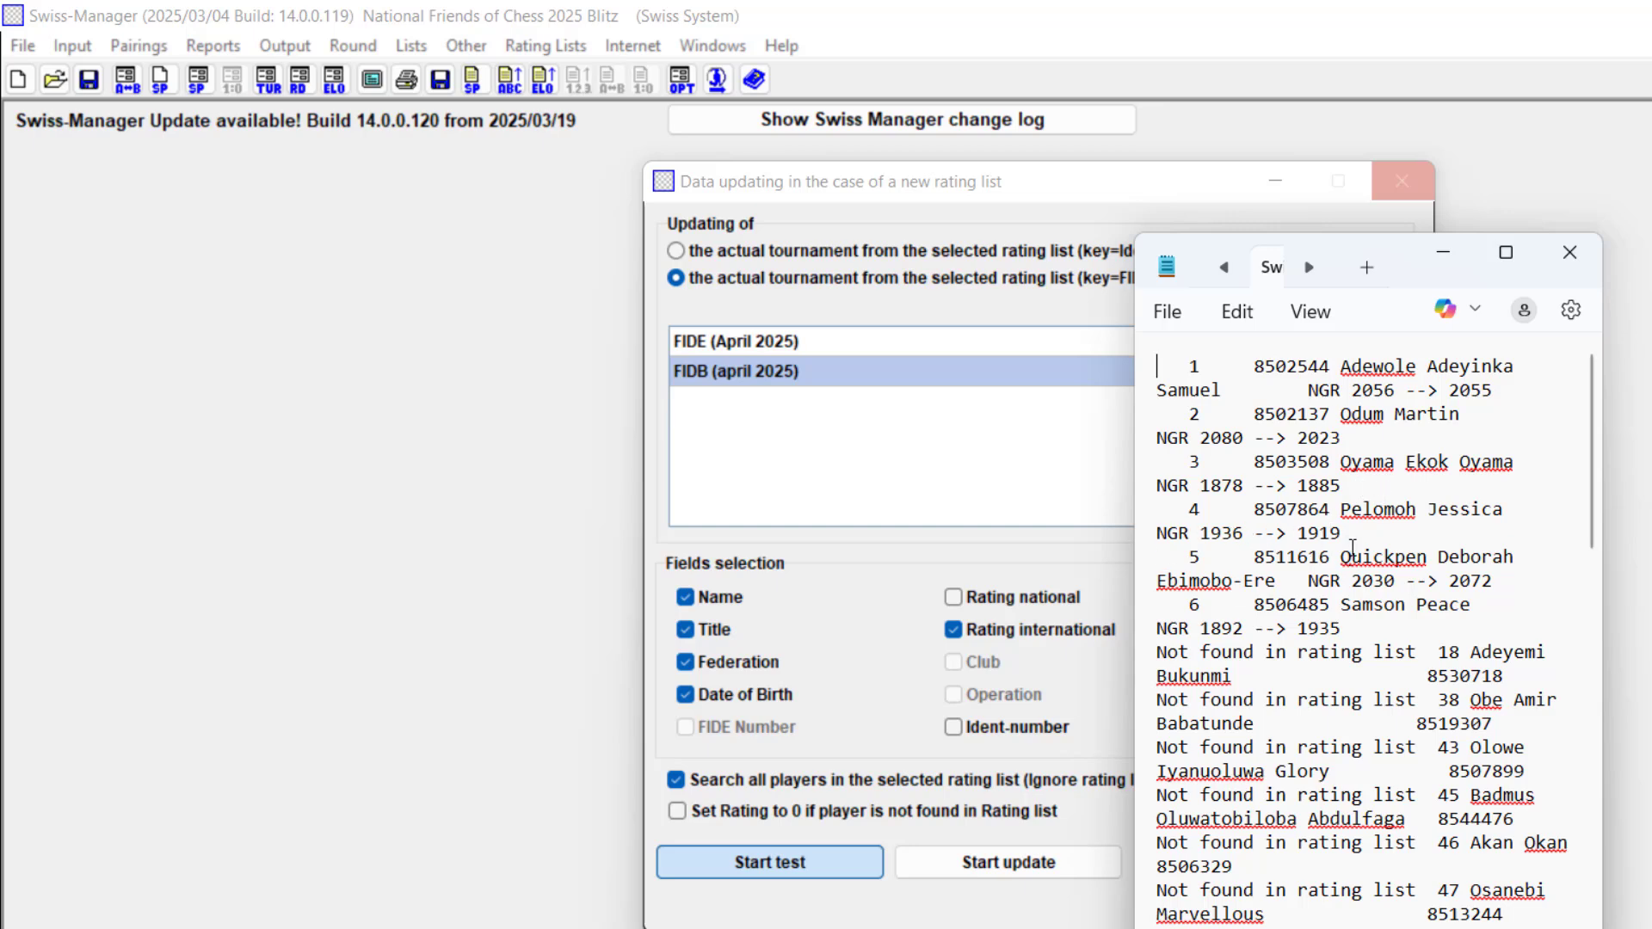
pyautogui.scroll(-3, 1421, 538)
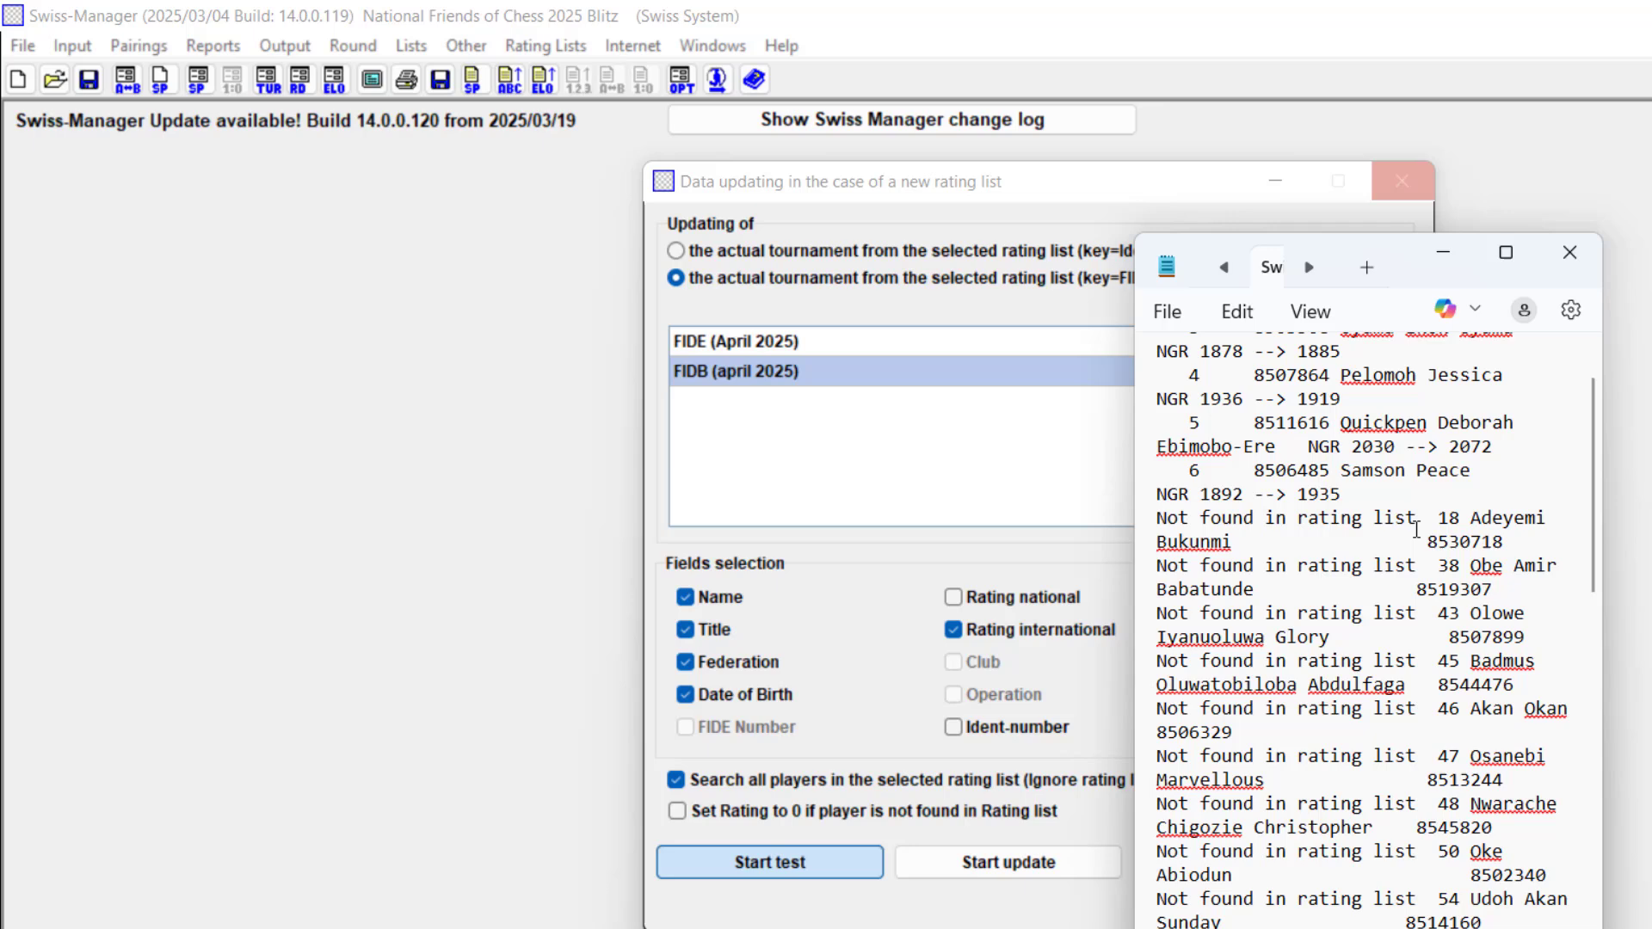
pyautogui.scroll(-1, 1418, 532)
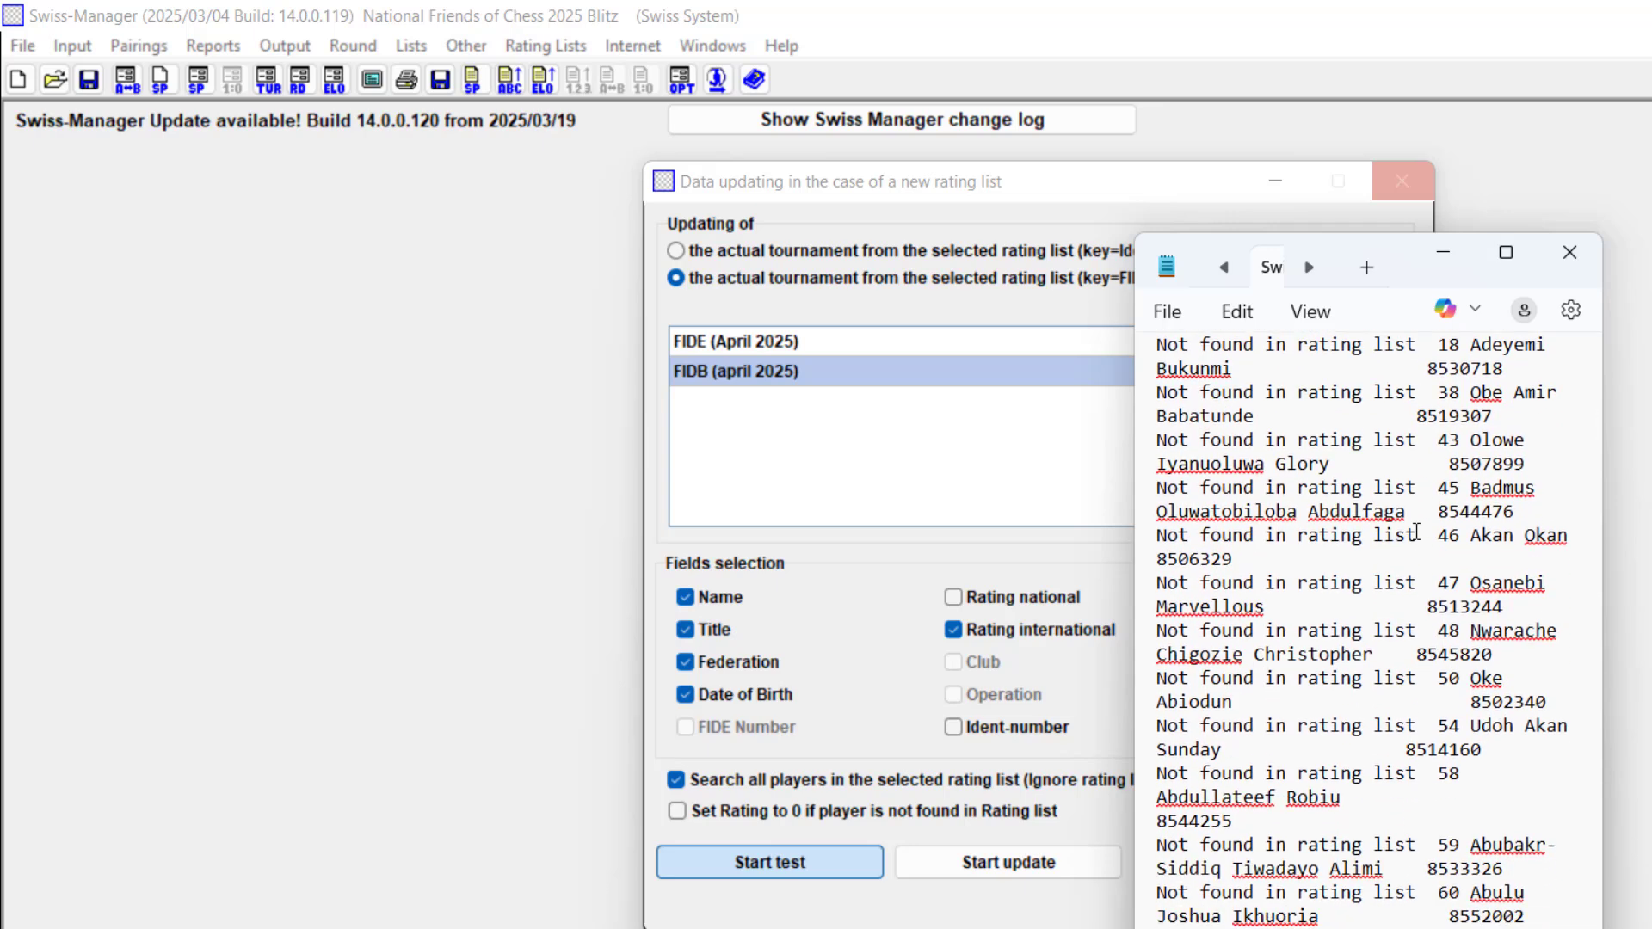
pyautogui.scroll(-5, 1377, 532)
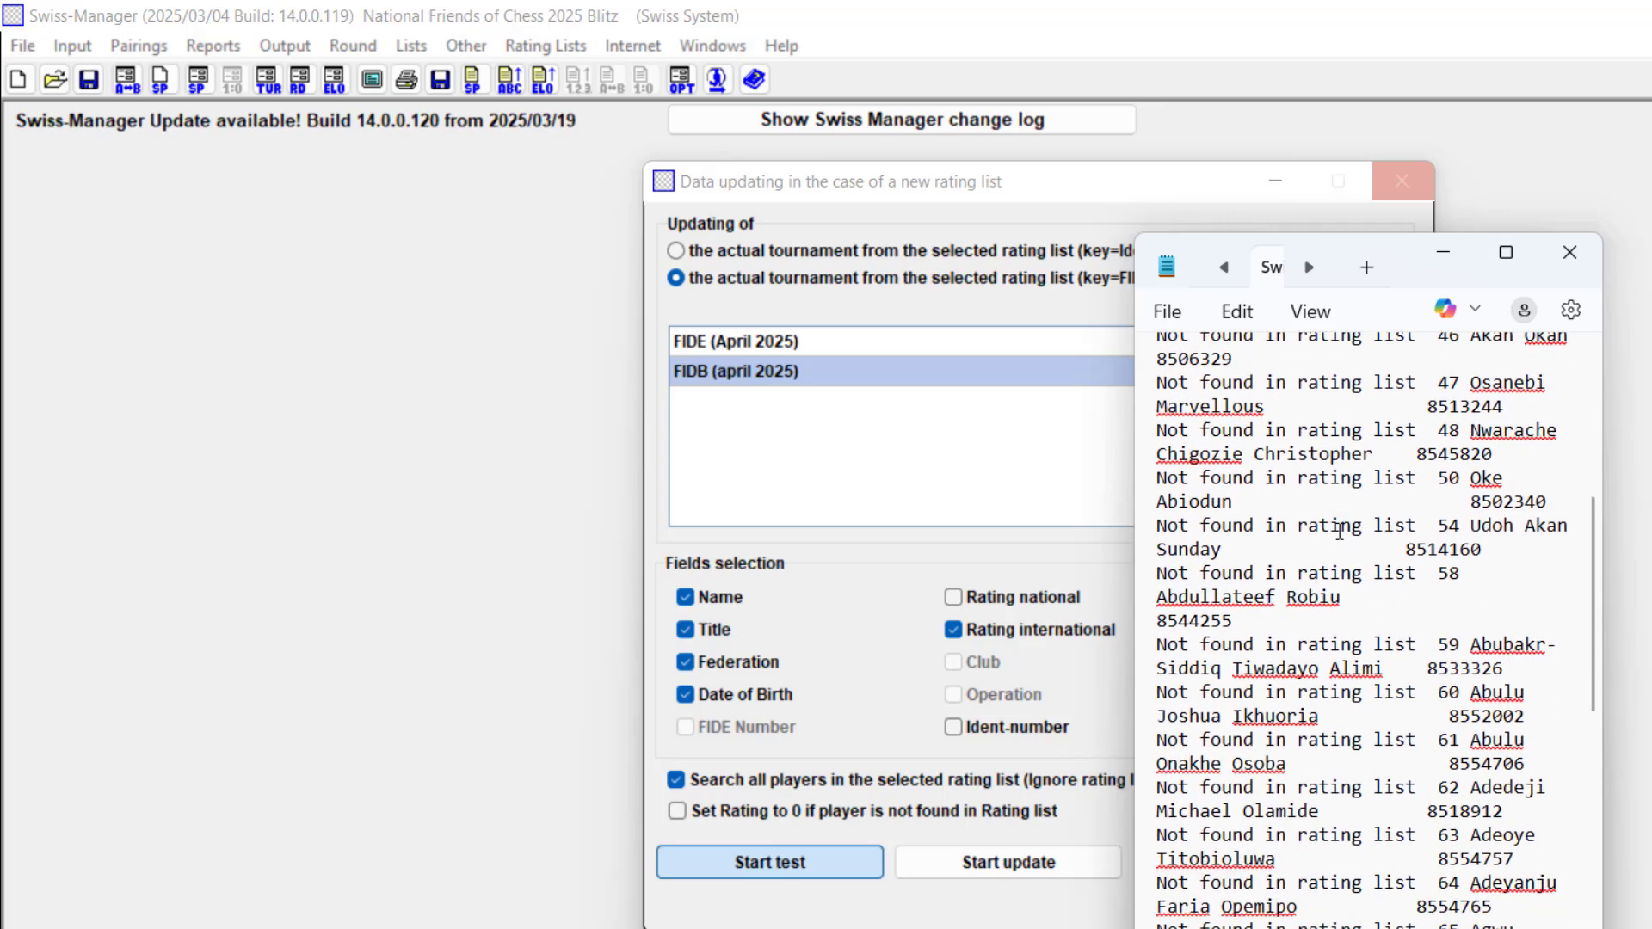
pyautogui.scroll(-10, 1341, 530)
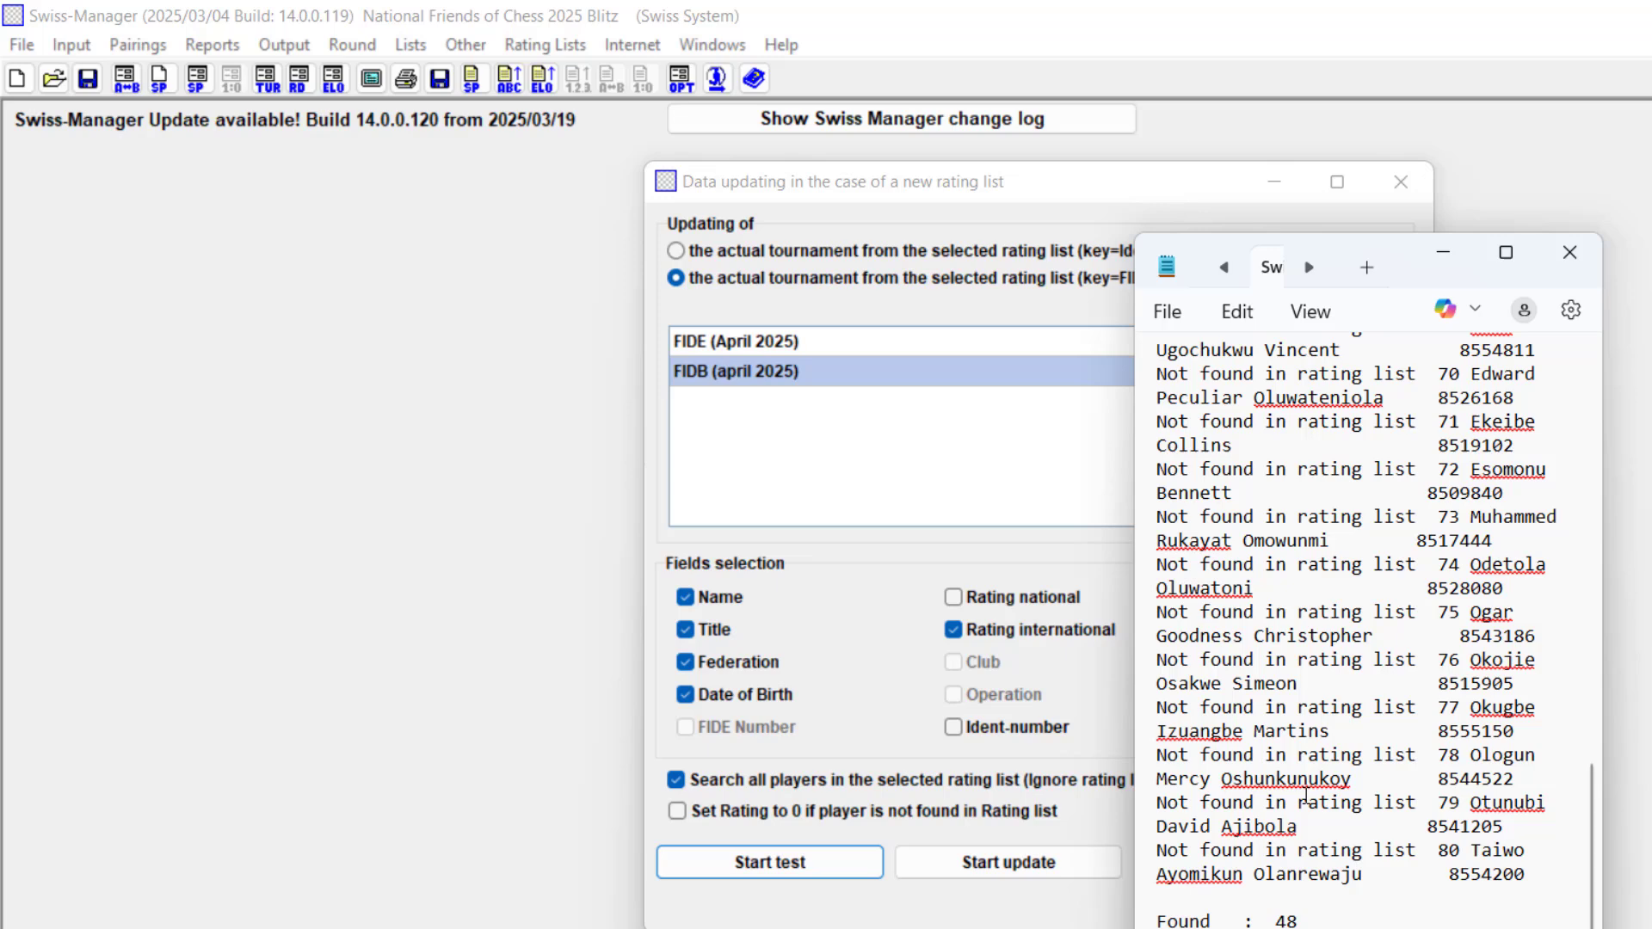
# Step: Apply the FIDB April 2025 blitz ratings to the players and review the six-change log
pyautogui.click(1568, 254)
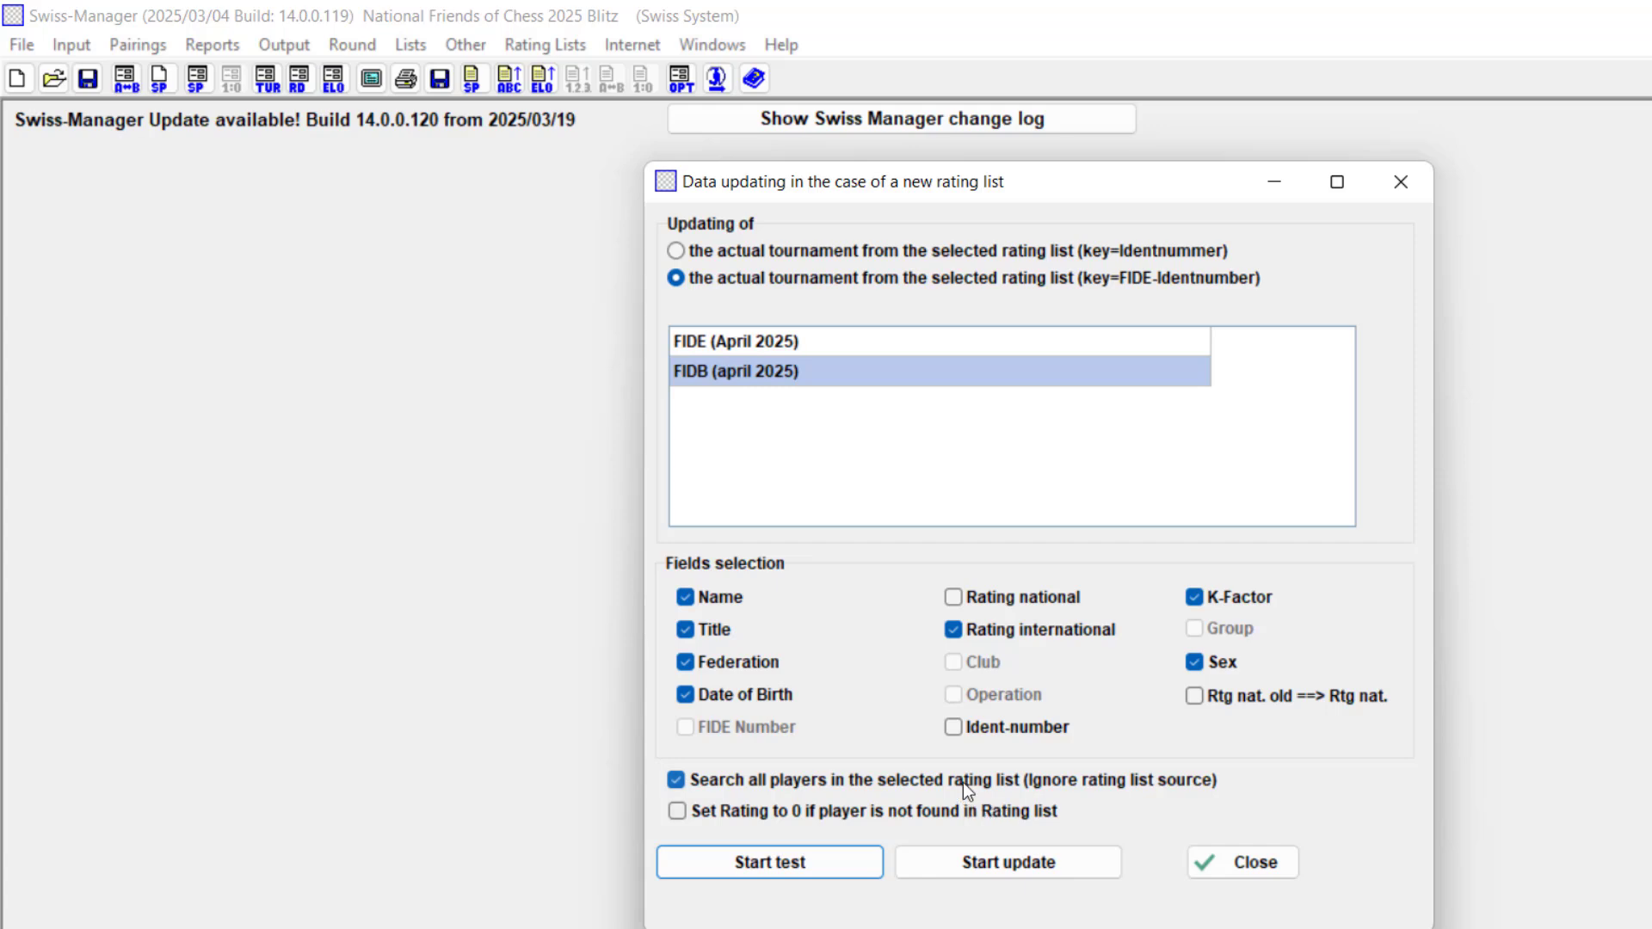
pyautogui.click(1021, 869)
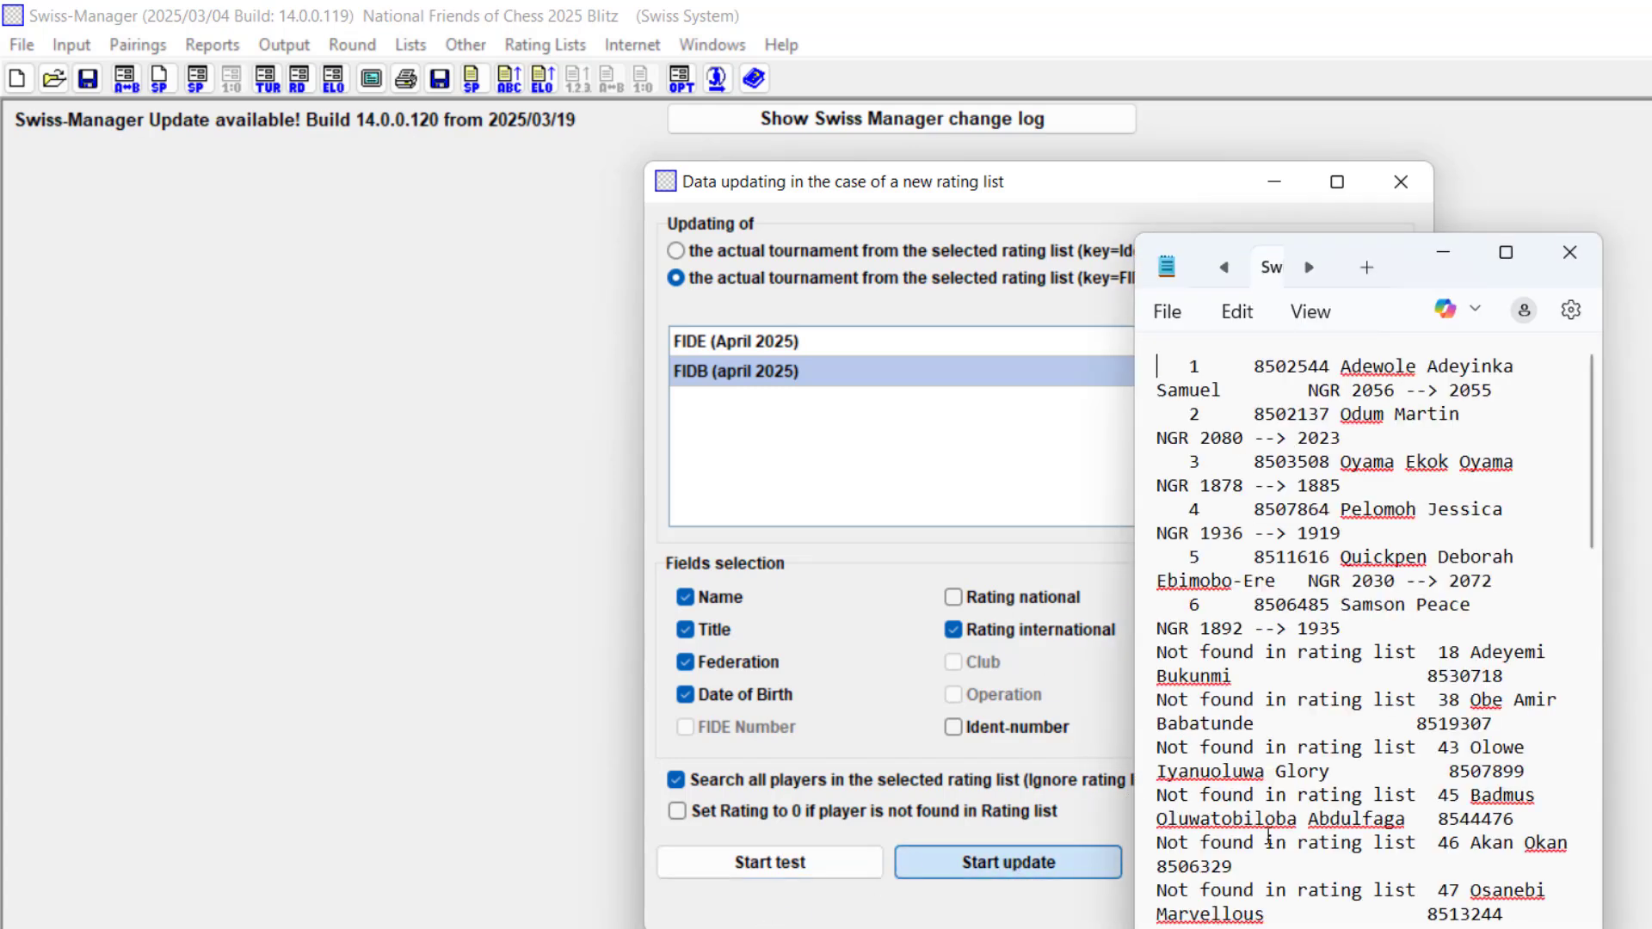
pyautogui.scroll(-20, 1493, 555)
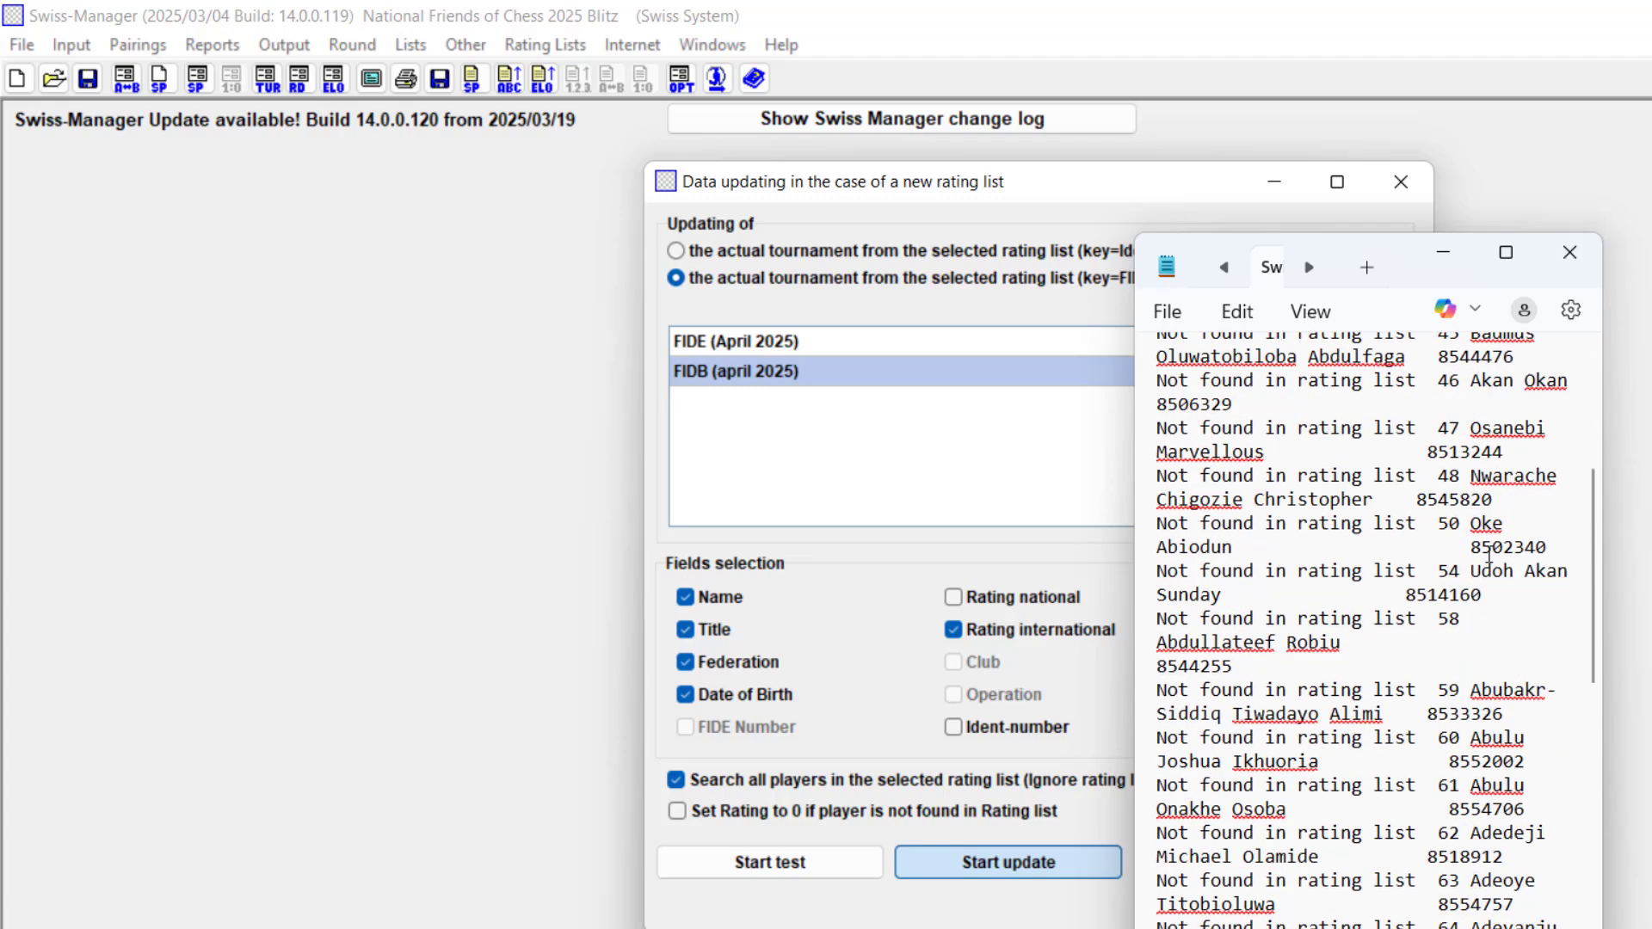
pyautogui.click(1588, 248)
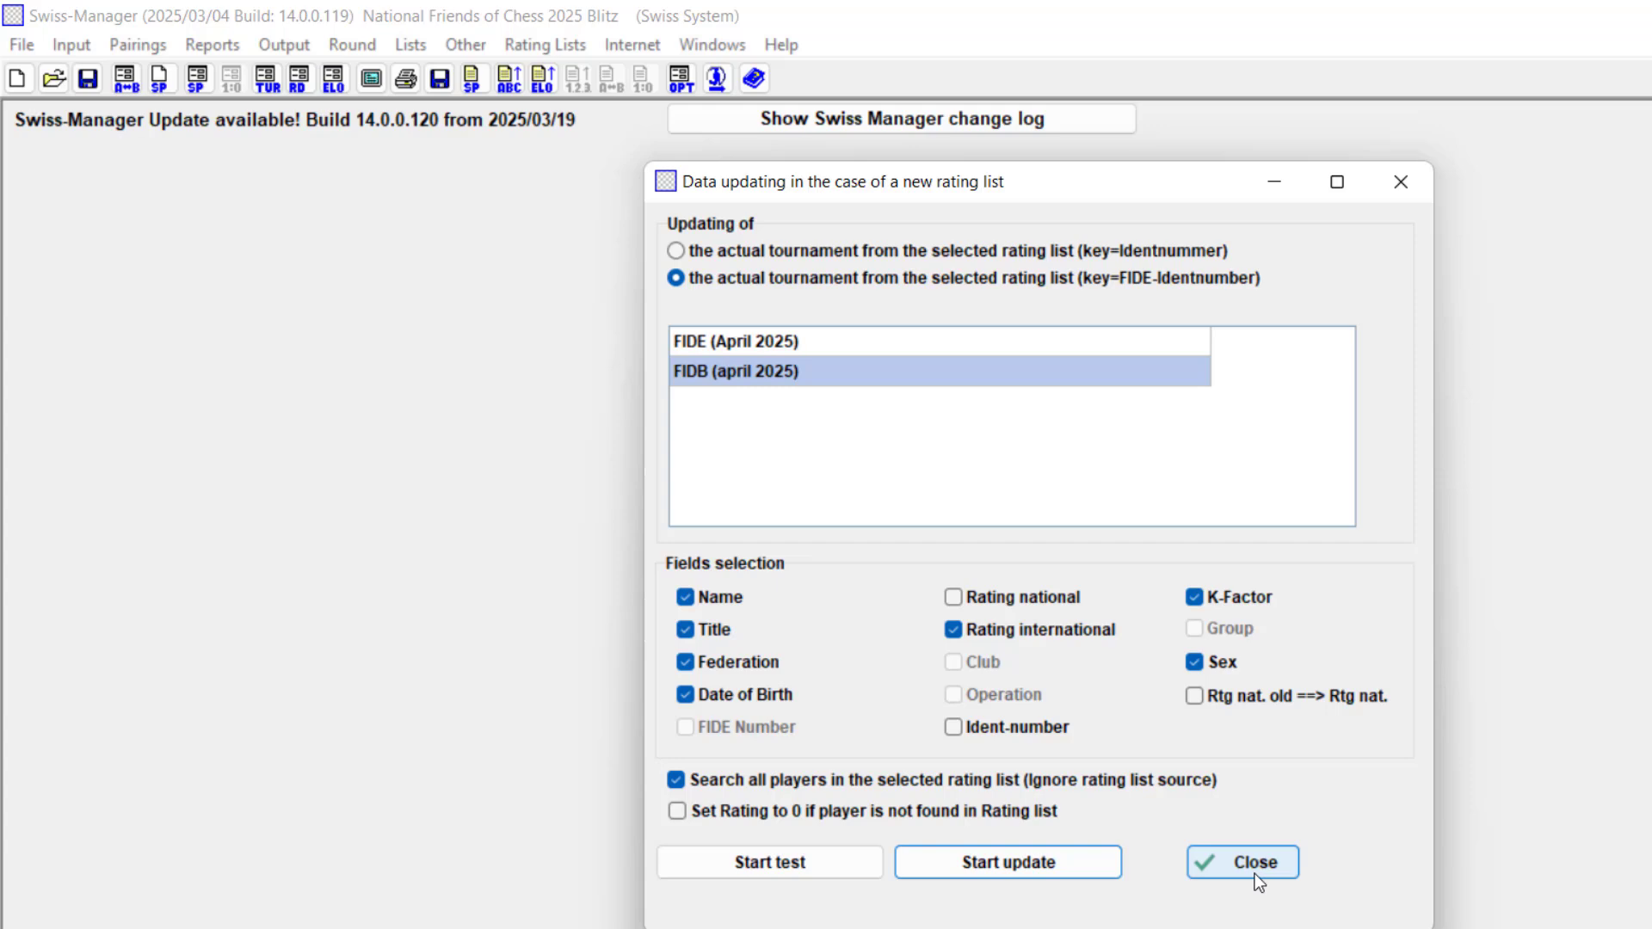
# Step: Close the Data updating dialog and display the Starting Rank list from the Lists menu
pyautogui.click(1253, 865)
pyautogui.click(412, 46)
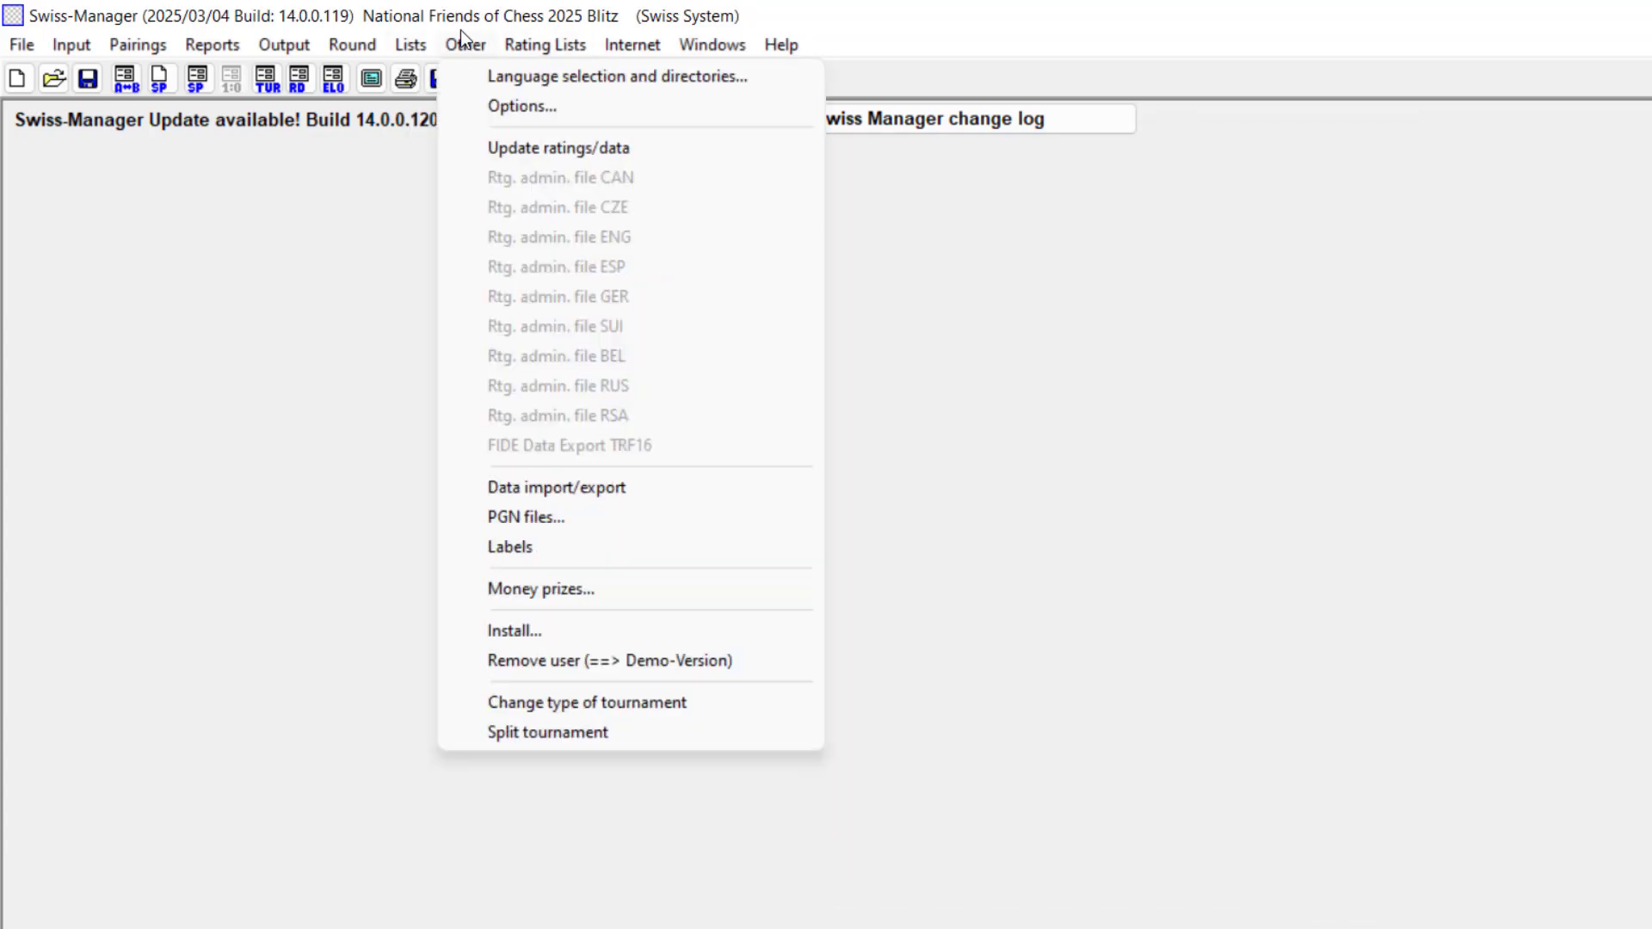
pyautogui.click(444, 107)
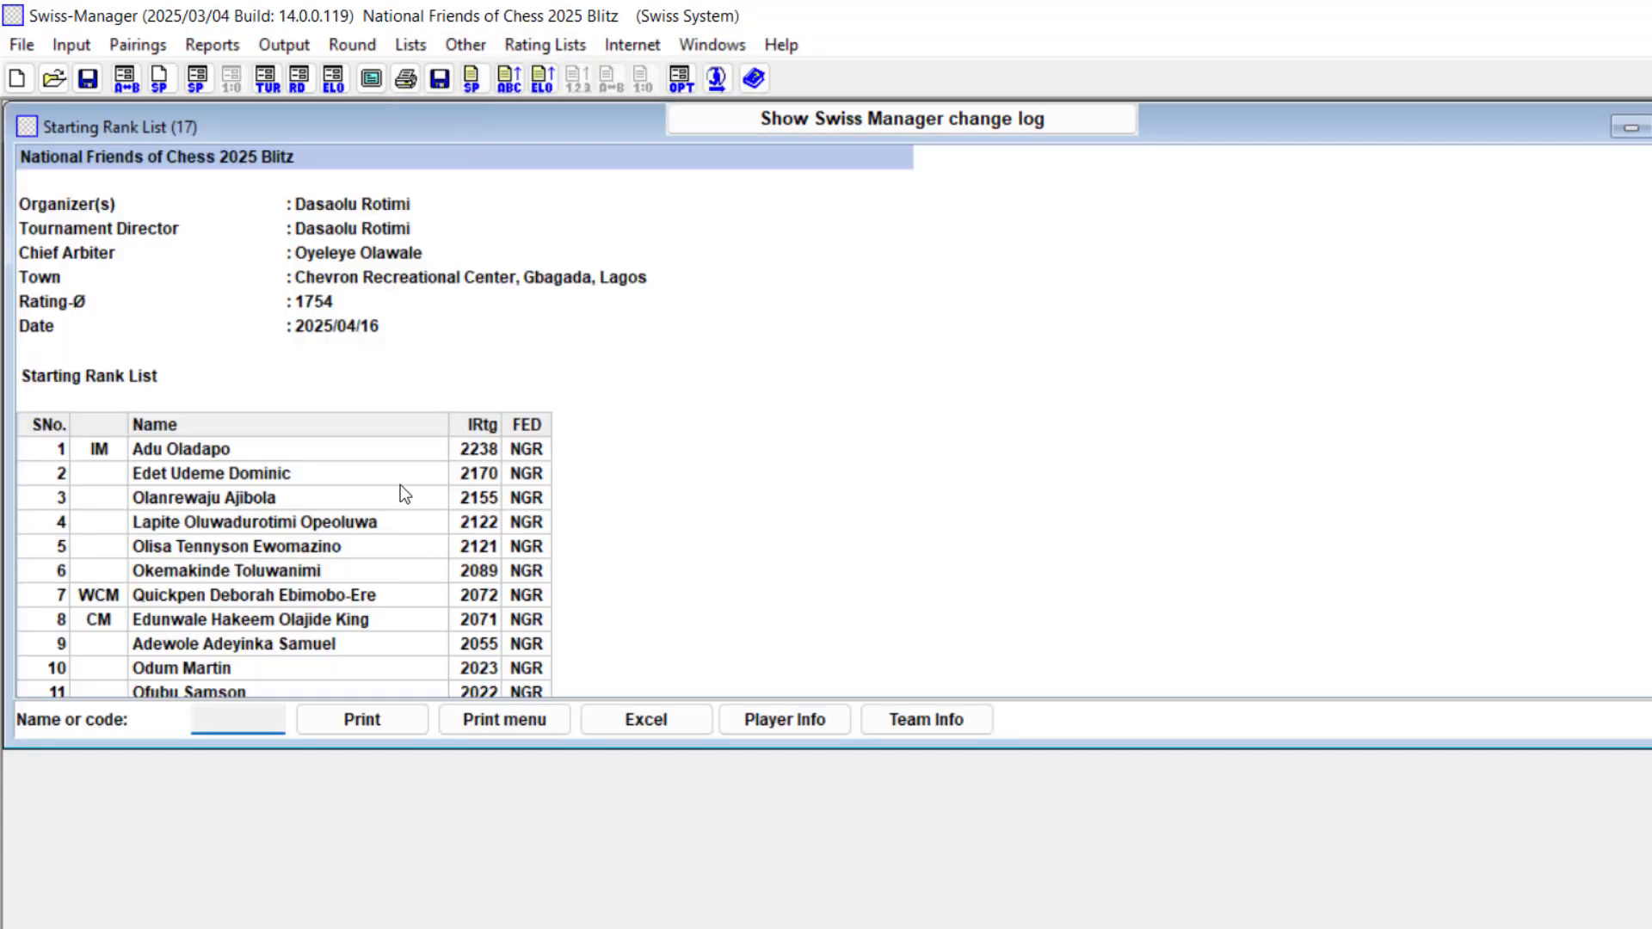
# Step: Scroll through the starting rank list and select player 9 to check the updated rating
pyautogui.scroll(-1, 400, 483)
pyautogui.scroll(-2, 461, 507)
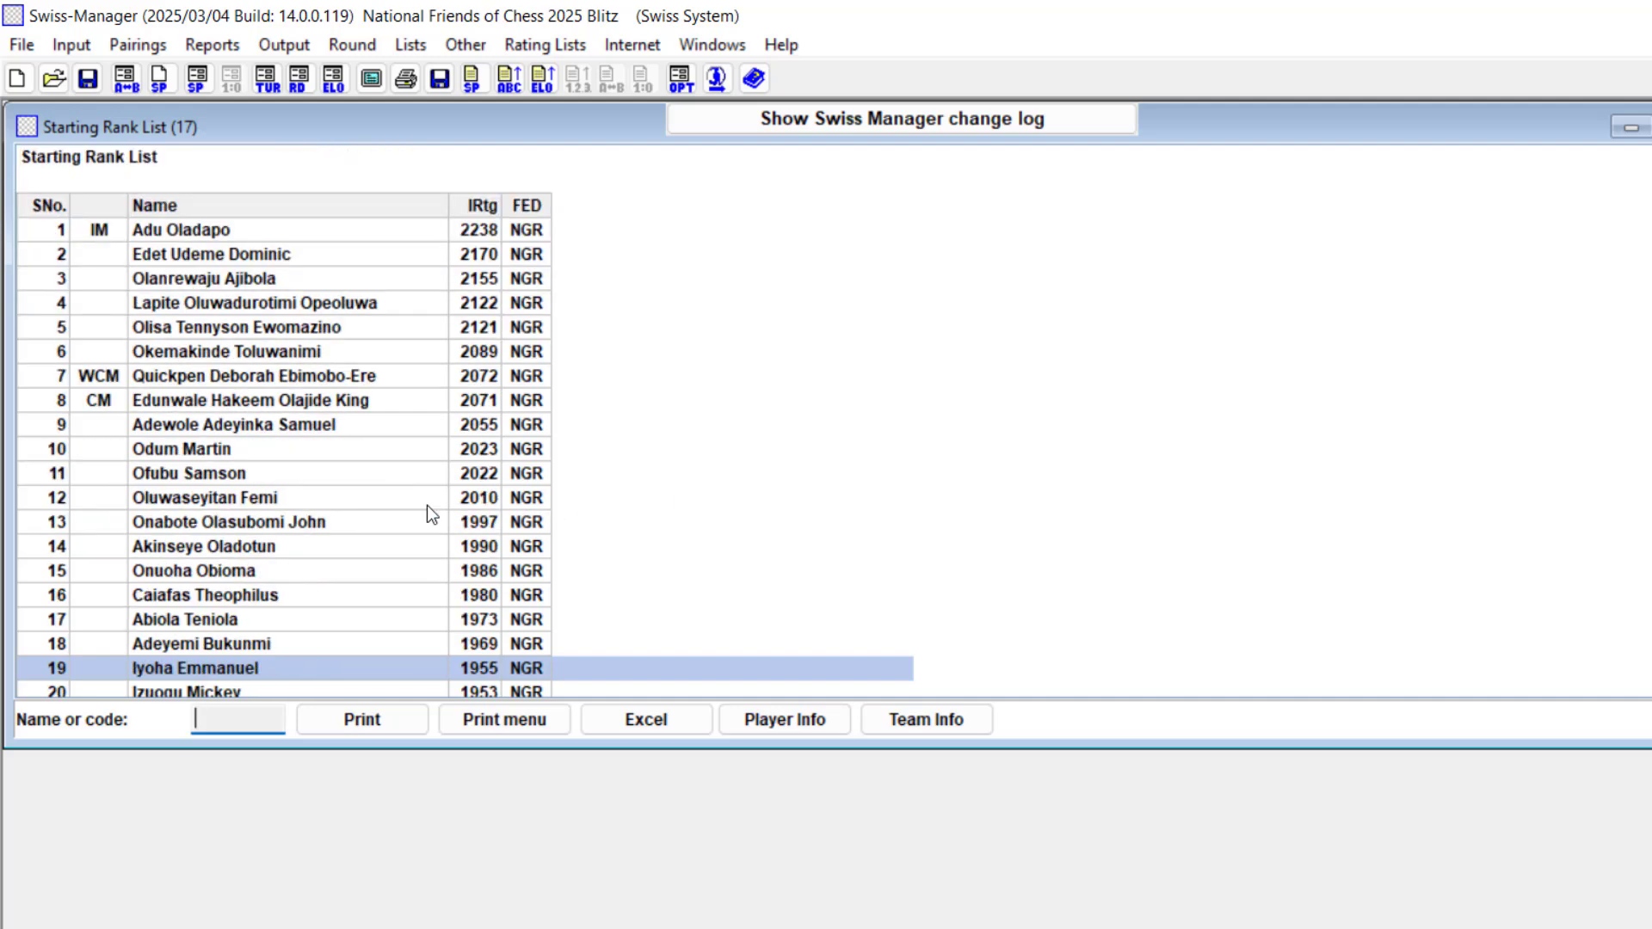
pyautogui.scroll(-2, 292, 539)
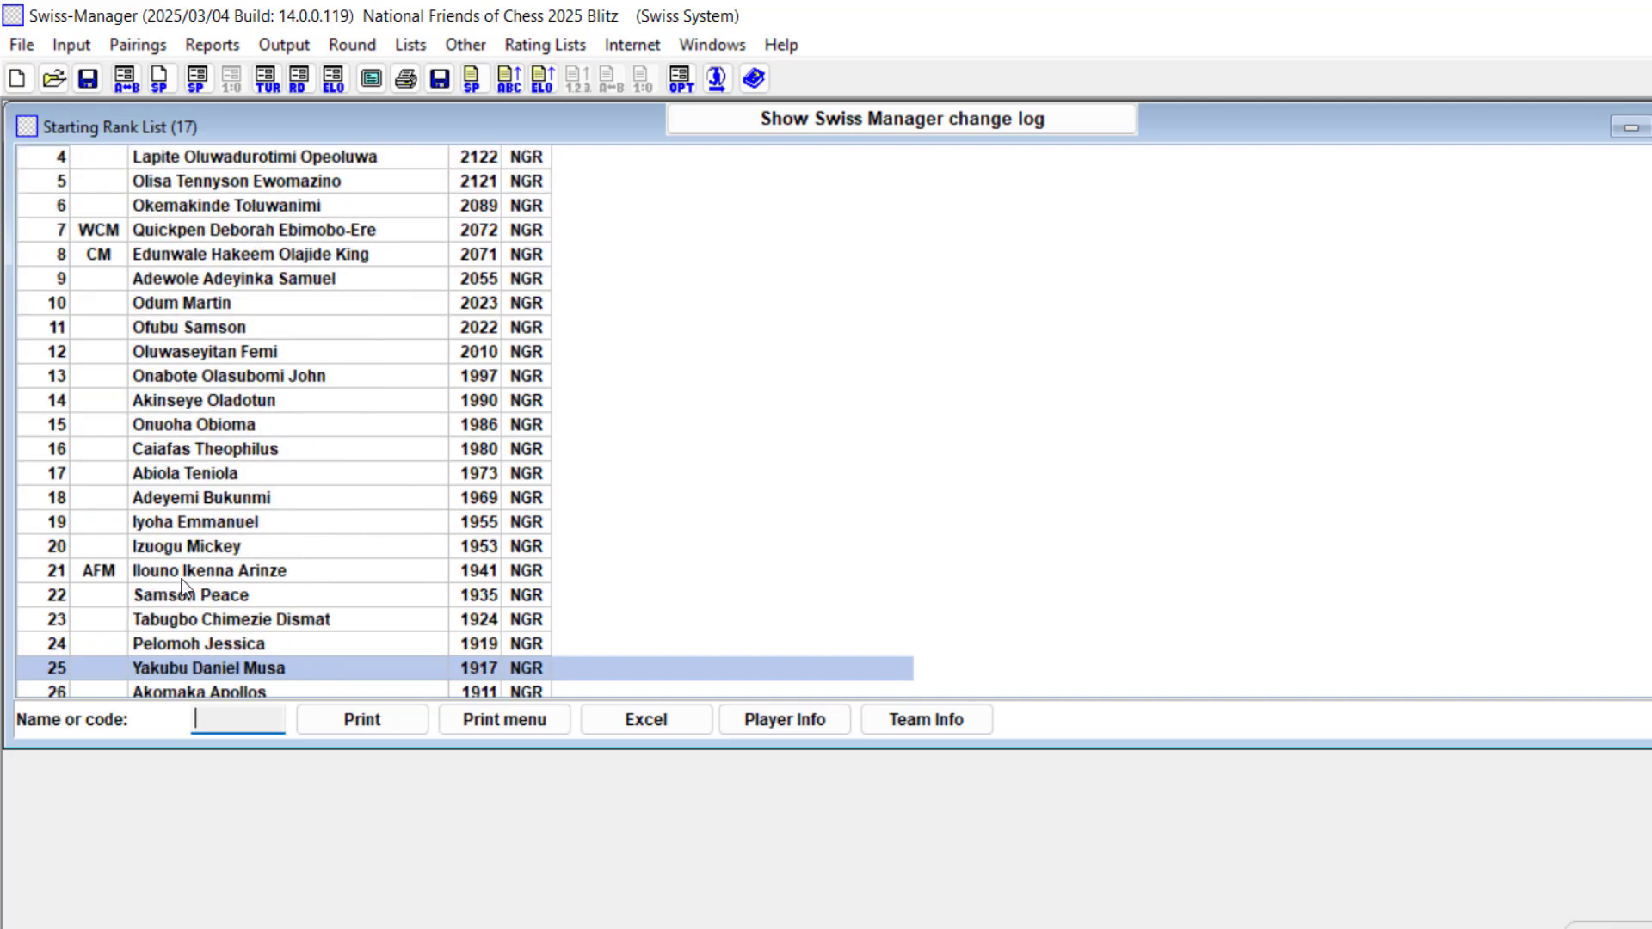
pyautogui.scroll(-4, 183, 580)
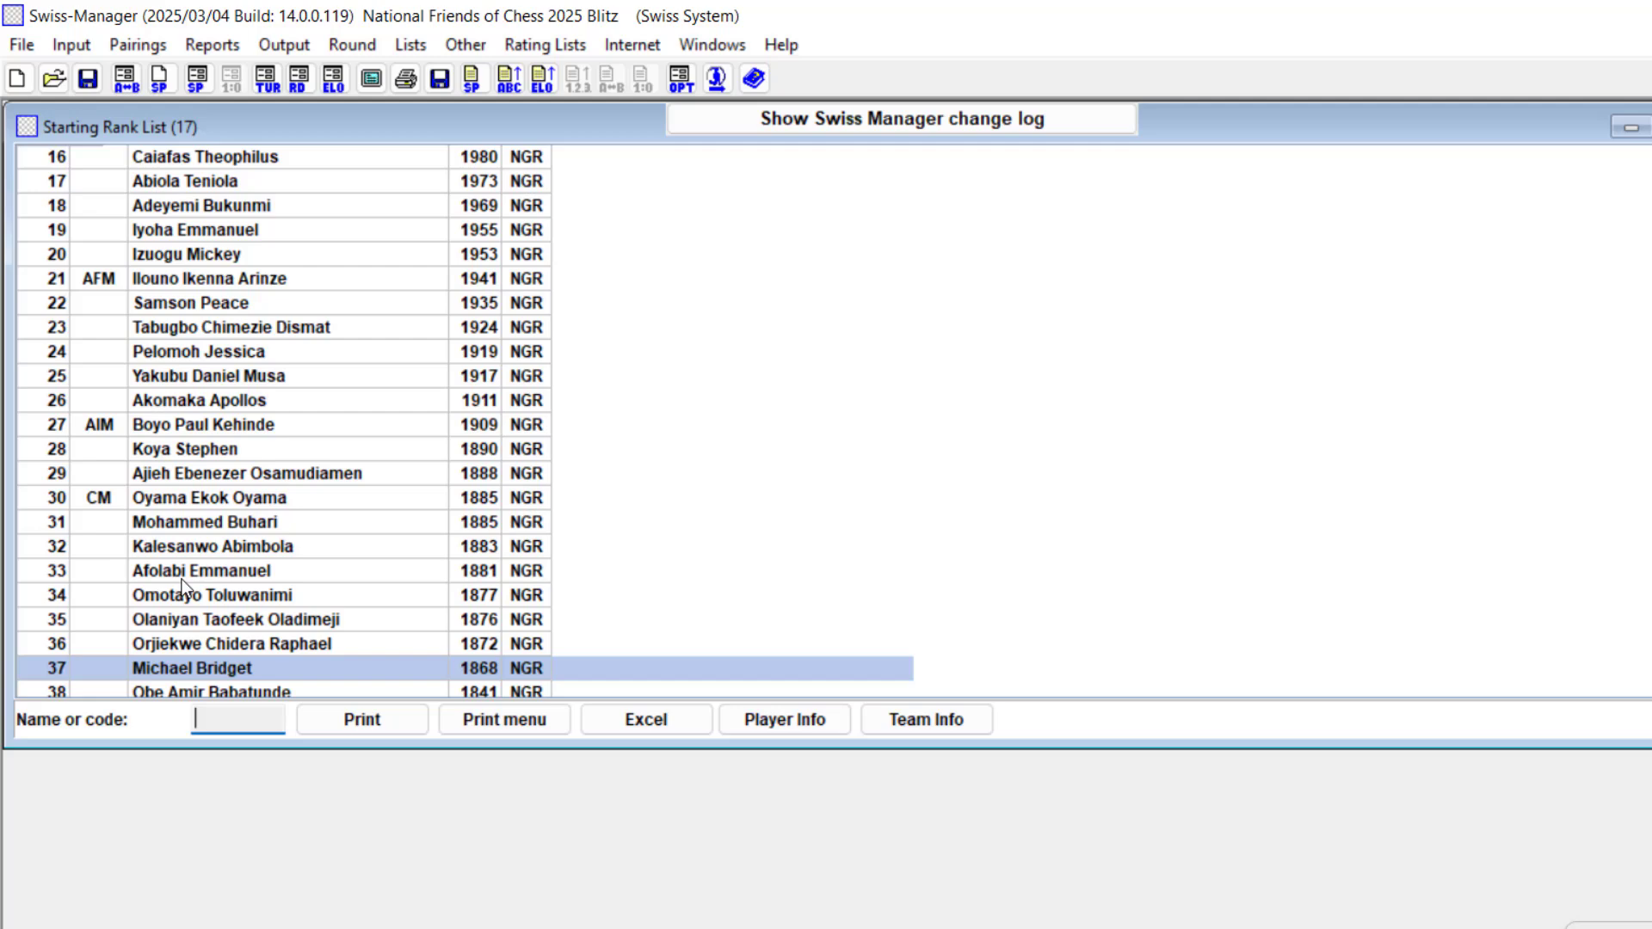
pyautogui.scroll(-1, 182, 580)
pyautogui.scroll(11, 182, 580)
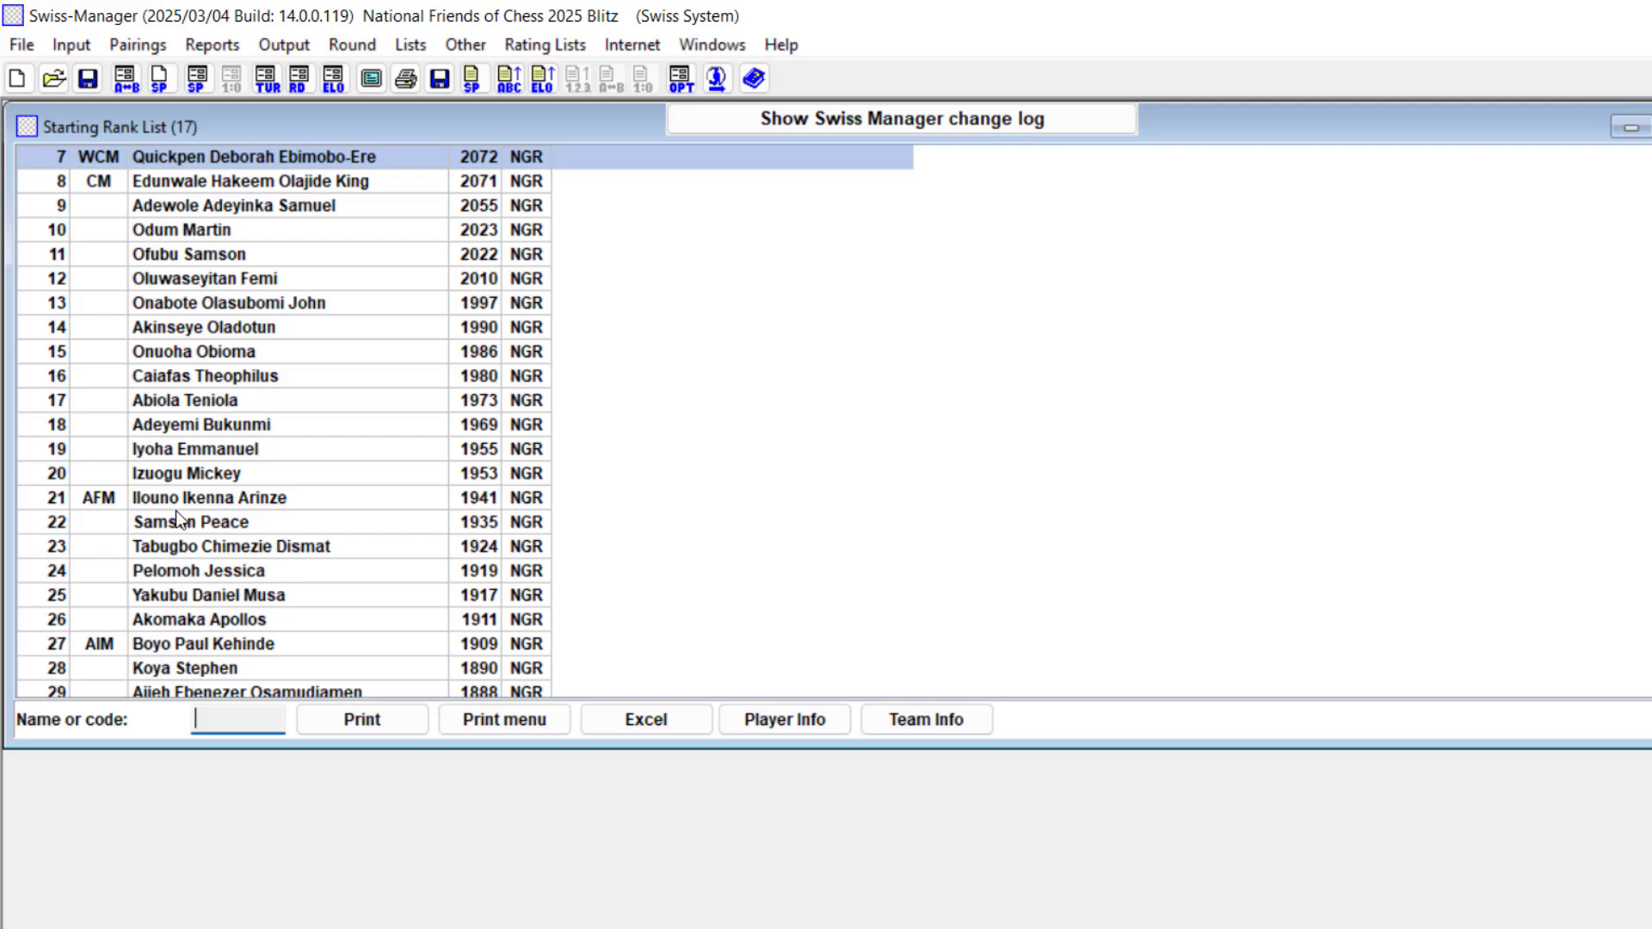
pyautogui.scroll(-1, 175, 509)
pyautogui.click(330, 214)
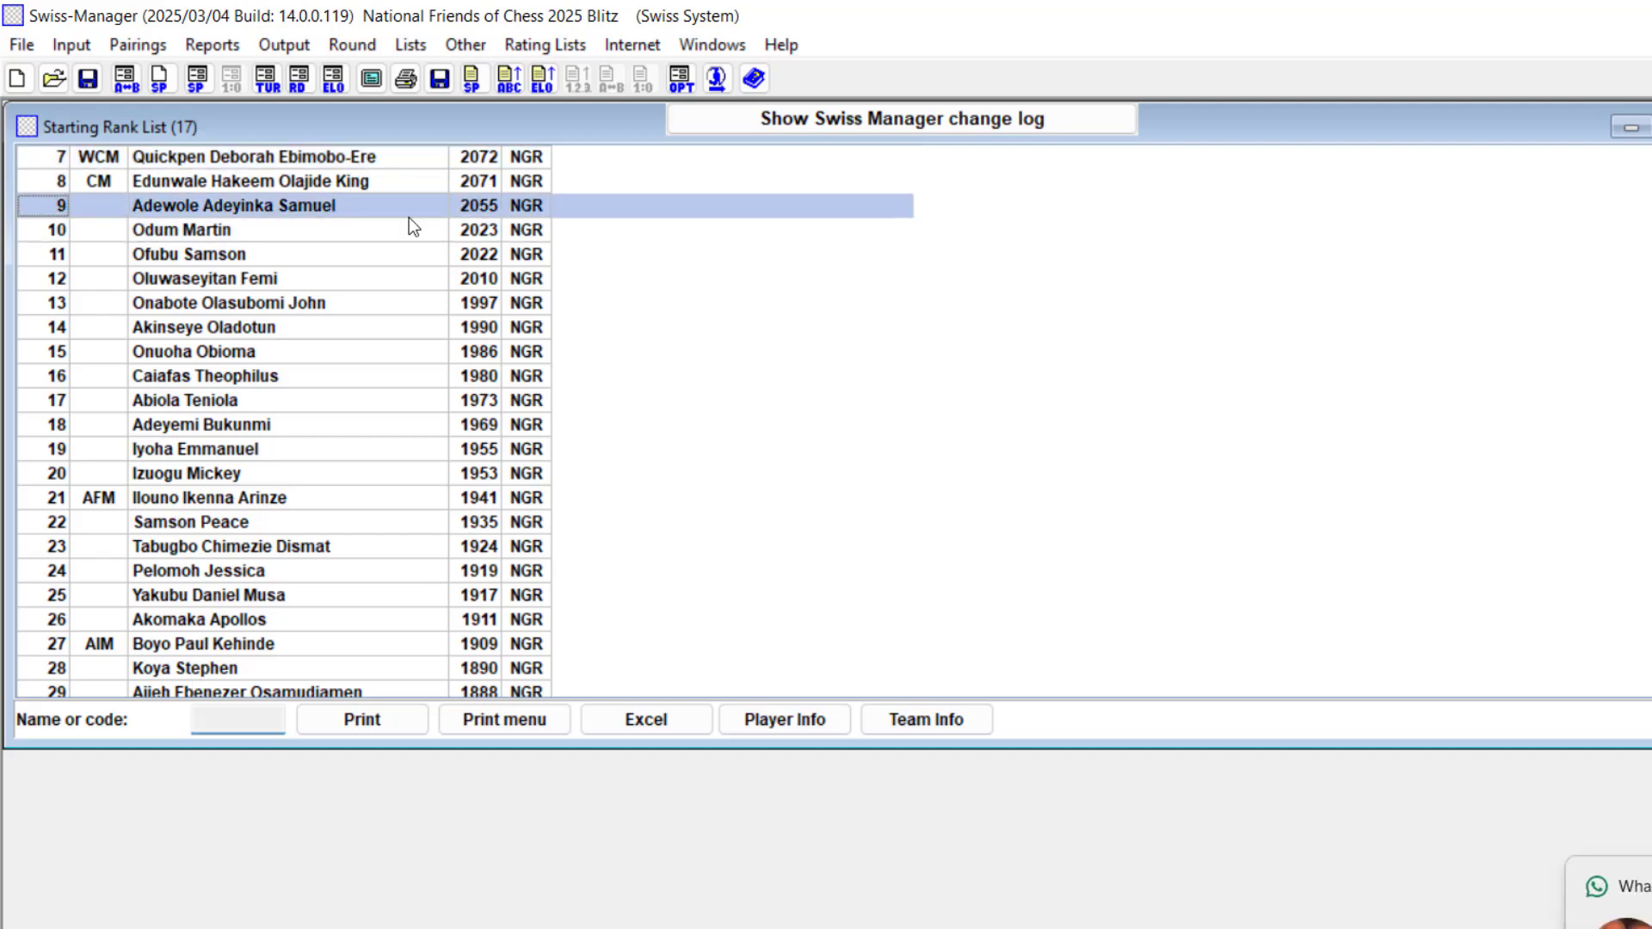